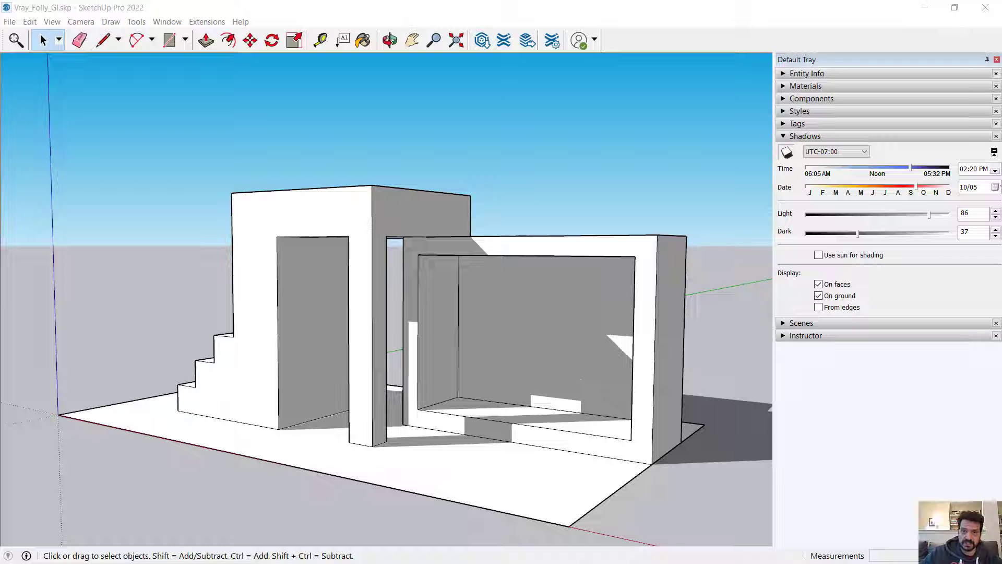
Step: Set the model's shadows to the date 06/18 and the time 02:38 PM so the front faces fall into shade
click(546, 42)
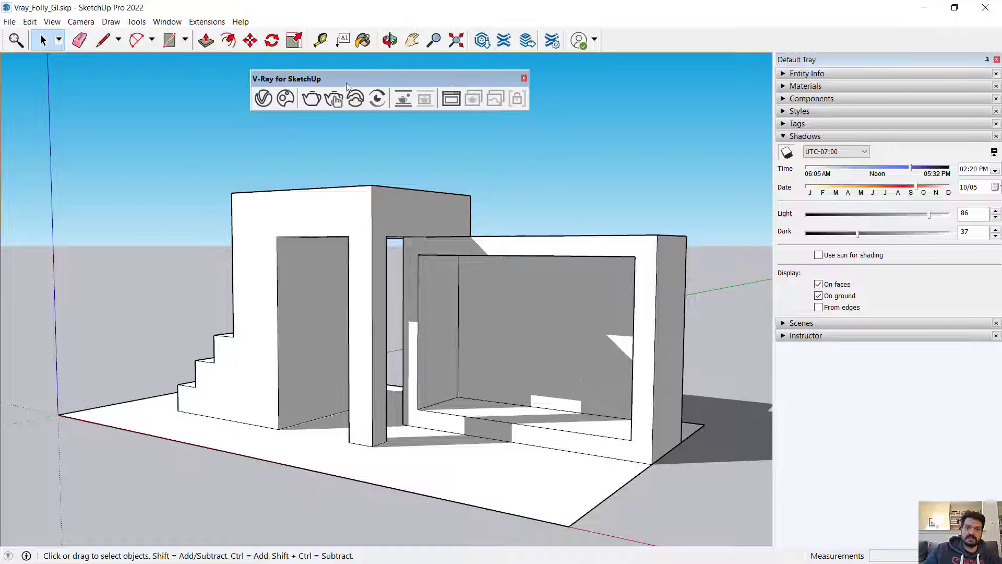
mouse_move(313, 266)
middle_down()
mouse_move(258, 288)
mouse_move(515, 304)
mouse_move(205, 317)
mouse_move(589, 298)
mouse_move(331, 381)
mouse_move(481, 443)
mouse_move(416, 399)
mouse_move(463, 405)
mouse_move(472, 385)
mouse_move(431, 297)
mouse_move(447, 327)
mouse_move(427, 375)
mouse_move(575, 378)
mouse_move(494, 416)
mouse_move(510, 419)
middle_up()
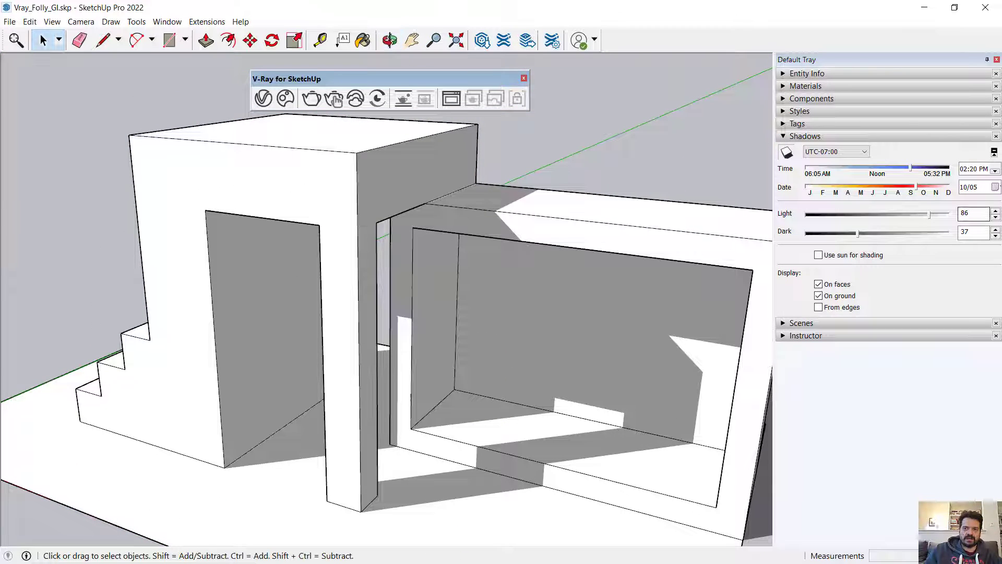
mouse_move(917, 188)
mouse_down()
mouse_move(870, 180)
mouse_move(905, 176)
mouse_up()
click(895, 172)
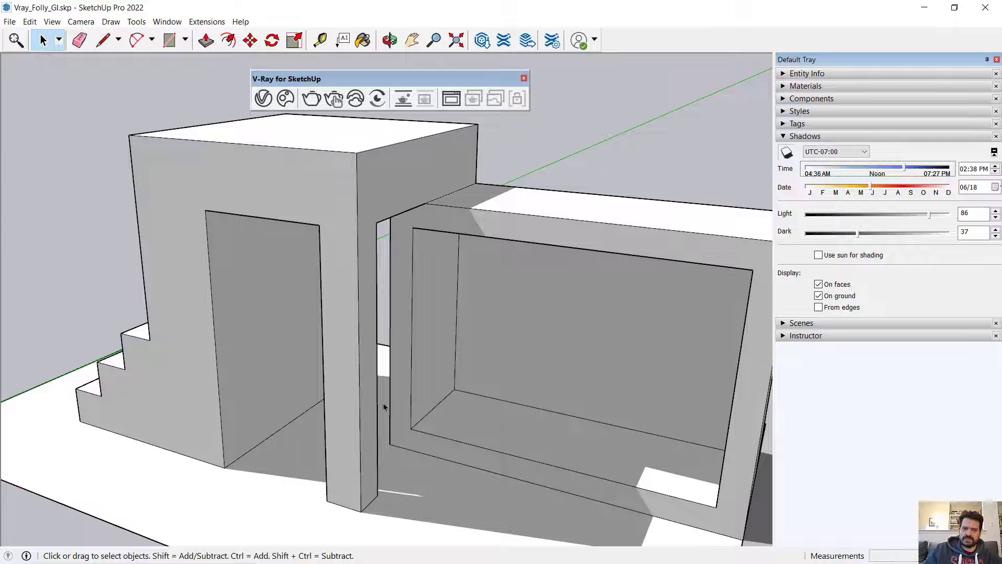
middle_drag(496, 413, 460, 250)
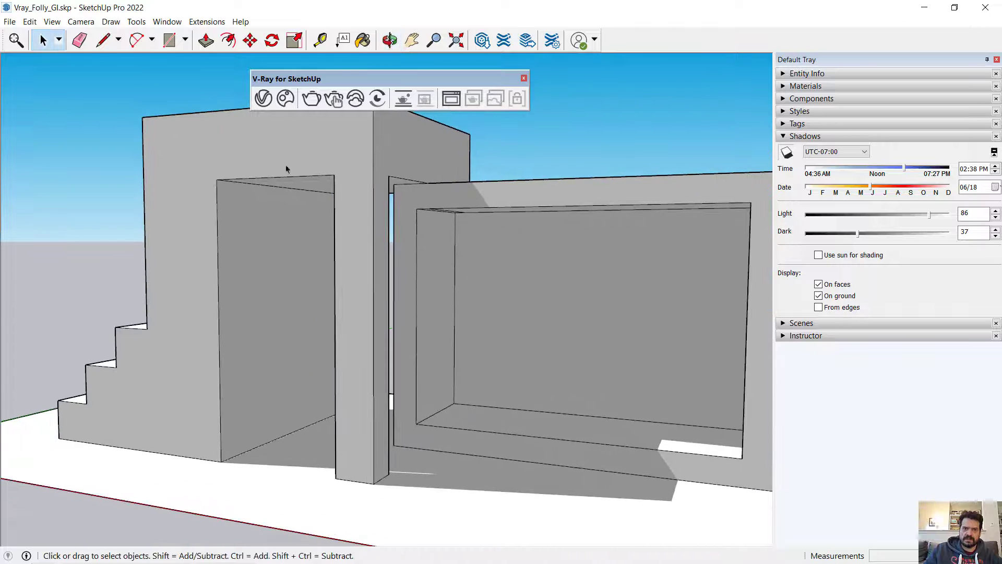
Step: Open the Global Illumination render settings in the V-Ray Asset Editor and move the editor window off the model's doorway
click(272, 99)
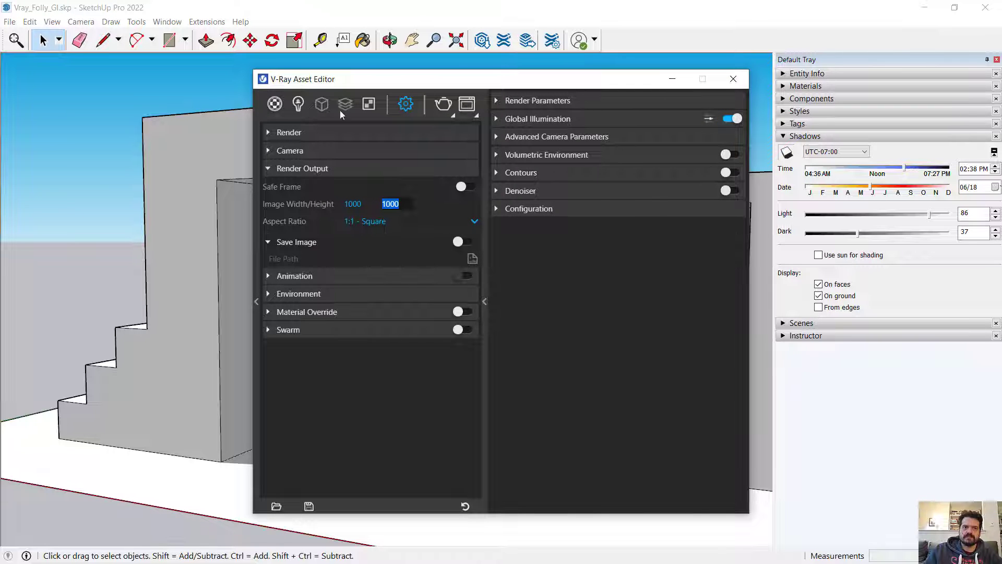
click(403, 109)
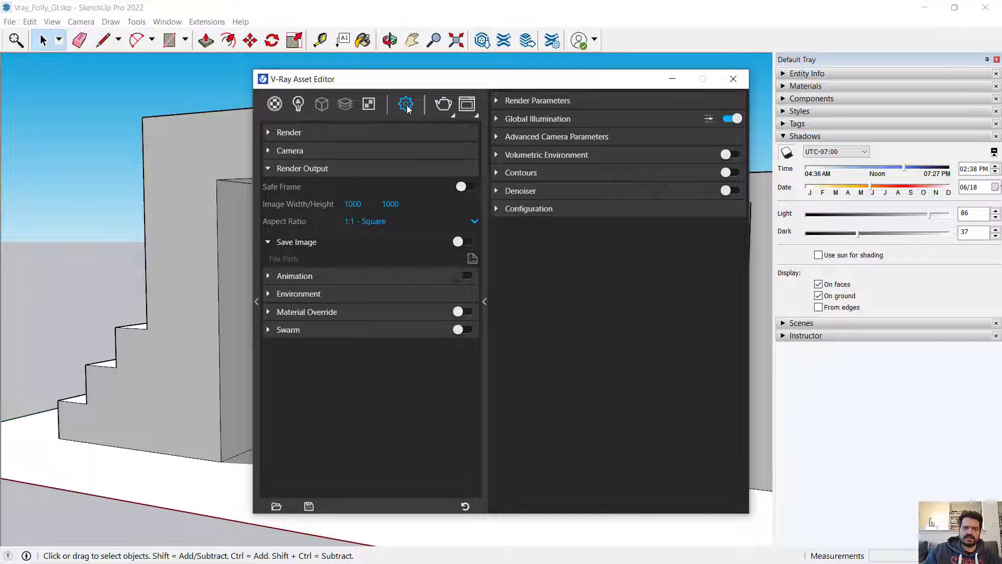
click(267, 170)
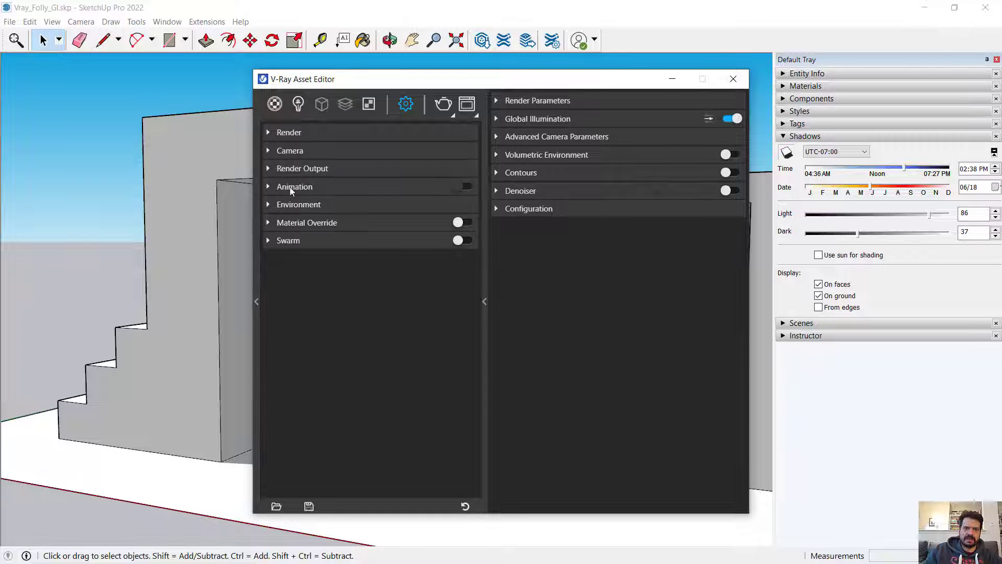
click(527, 120)
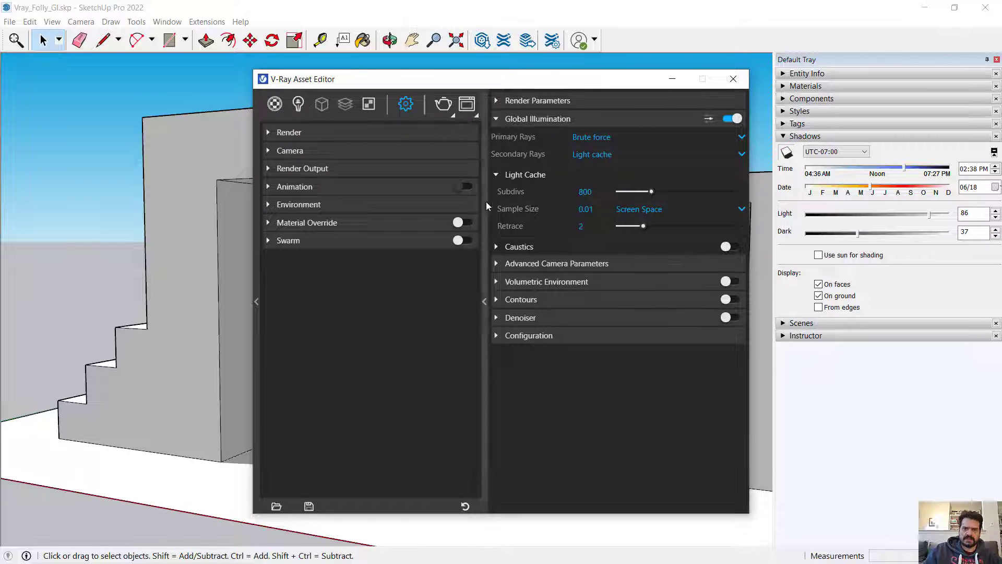
click(485, 301)
click(484, 302)
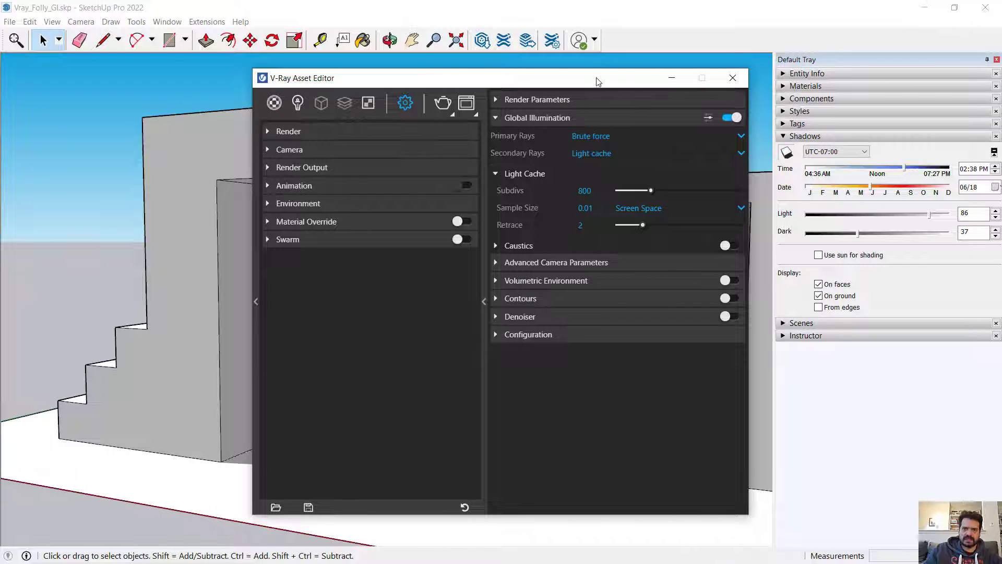
drag(598, 82, 797, 69)
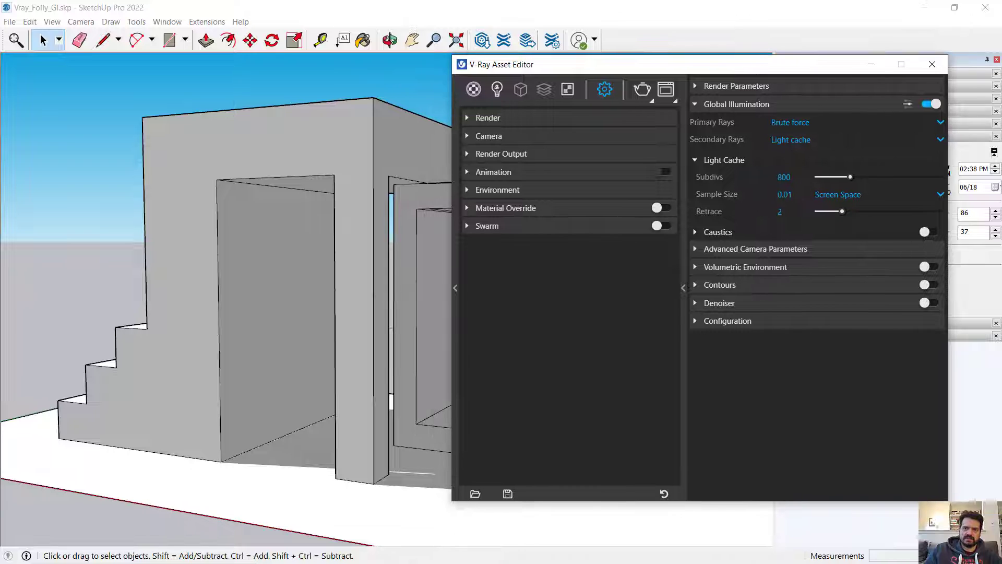
Step: Try toggling the advanced Global Illumination options and switching Global Illumination off and on
click(908, 106)
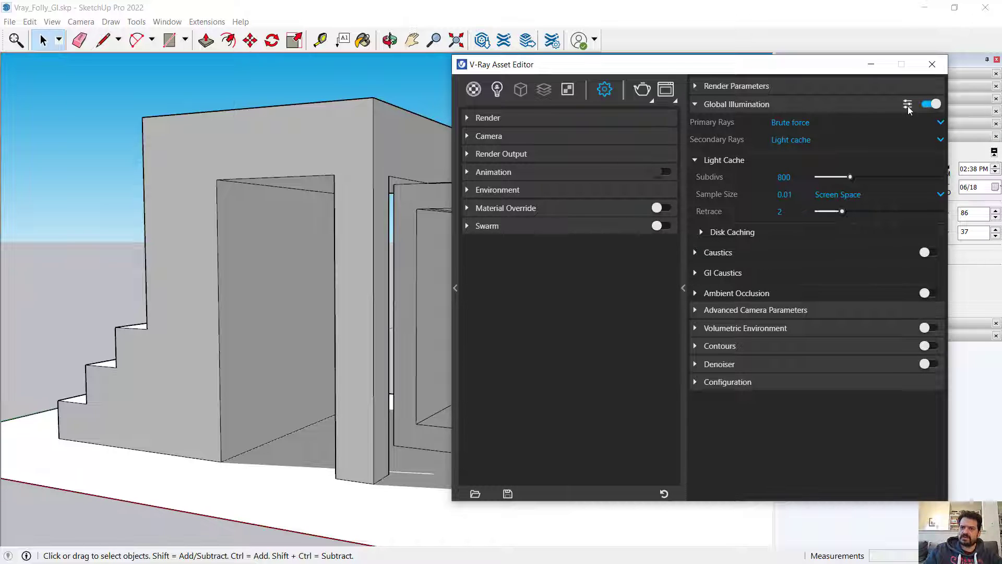
click(908, 106)
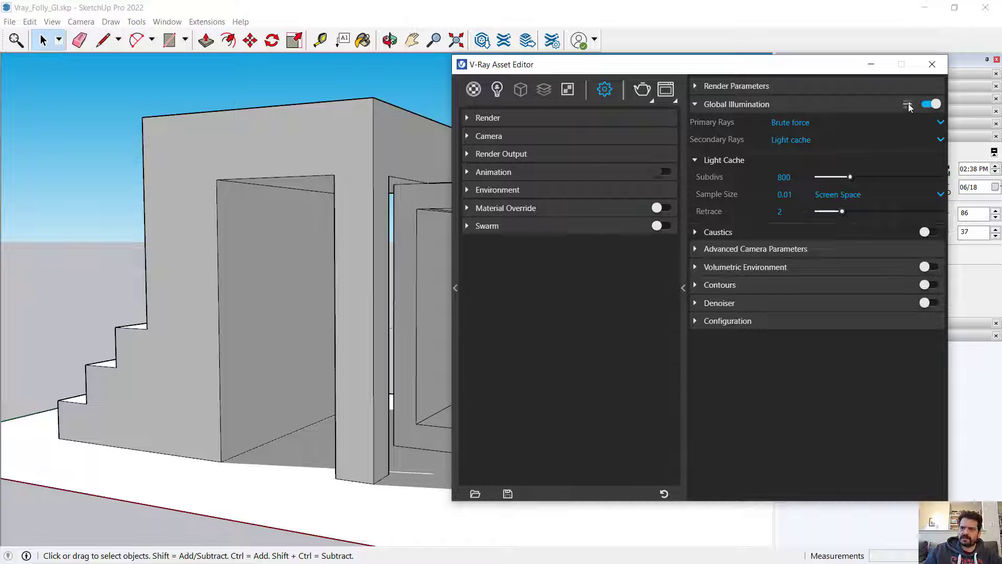
click(929, 106)
click(929, 106)
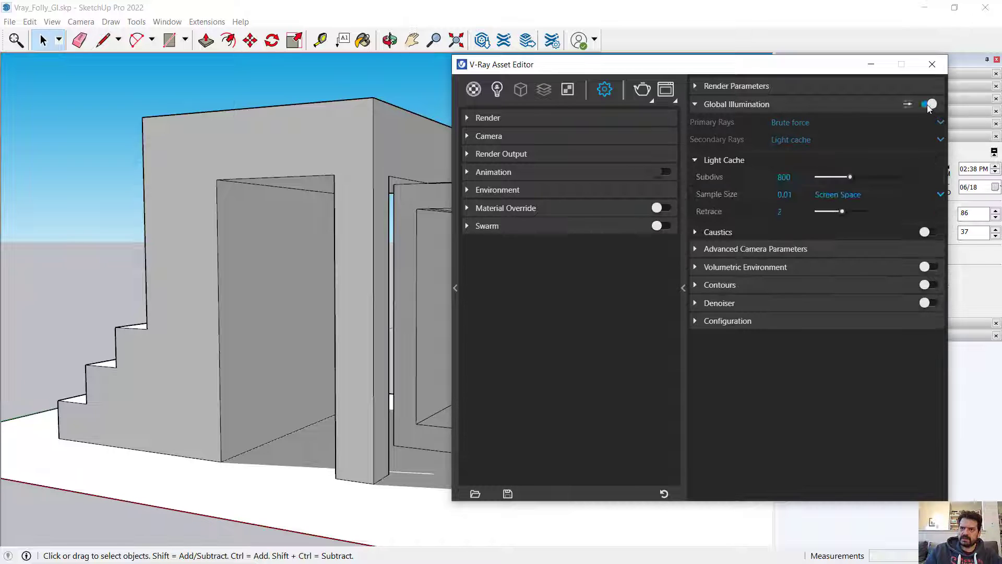
click(928, 105)
click(928, 105)
click(928, 105)
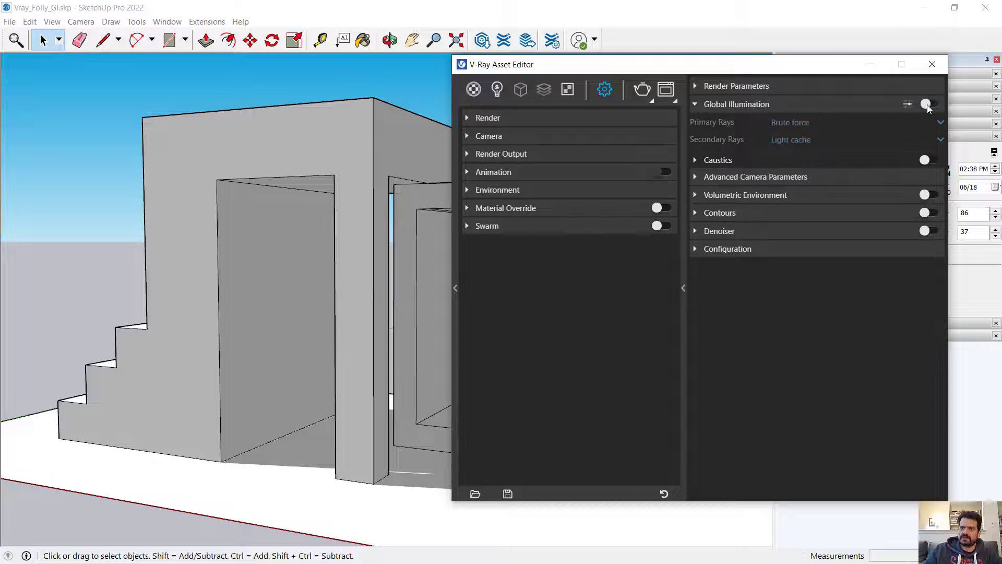
click(927, 105)
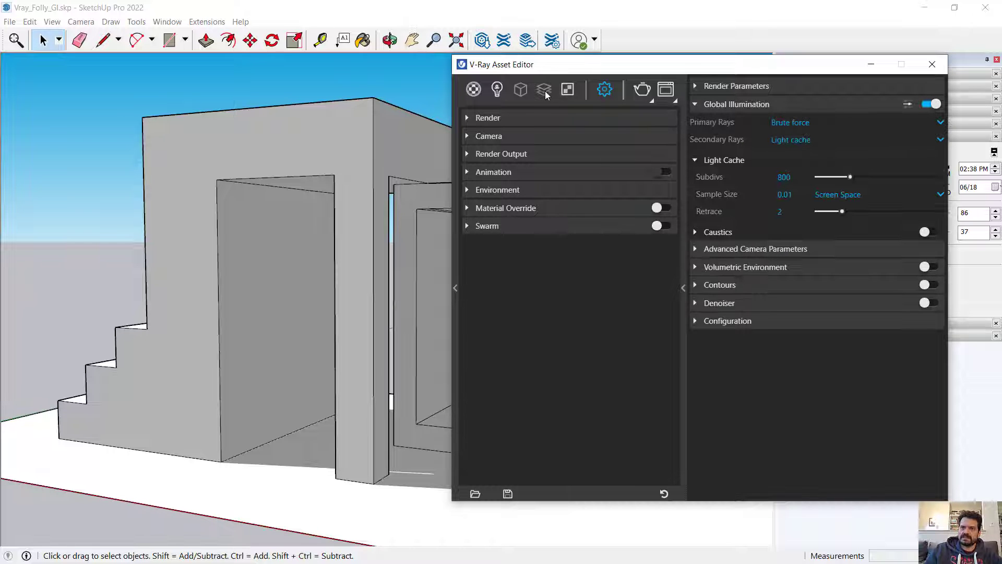
Step: Render the view with Global Illumination on, using Brute force and Light cache, and inspect the shaded doorway up close
click(643, 90)
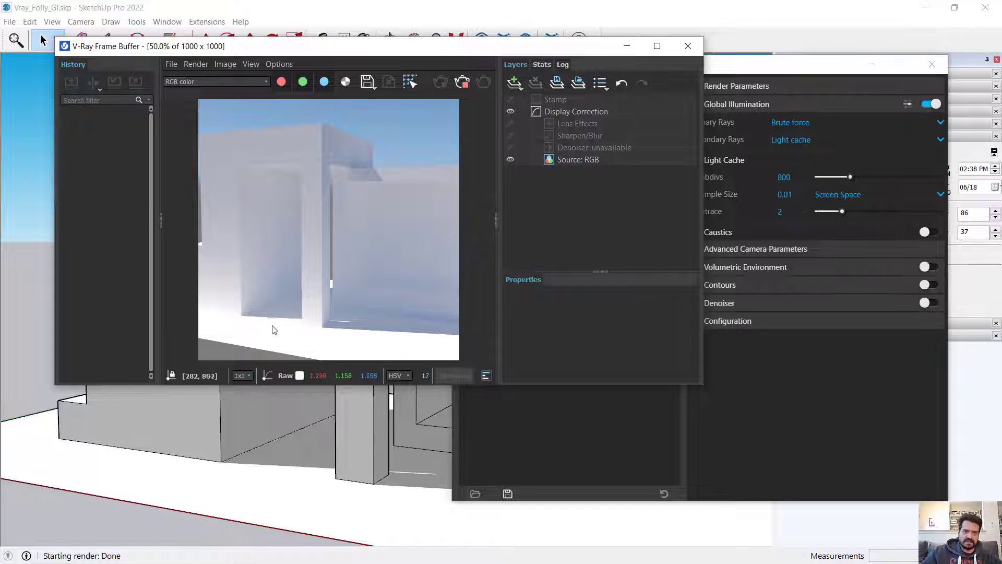
scroll(262, 341, up, 1)
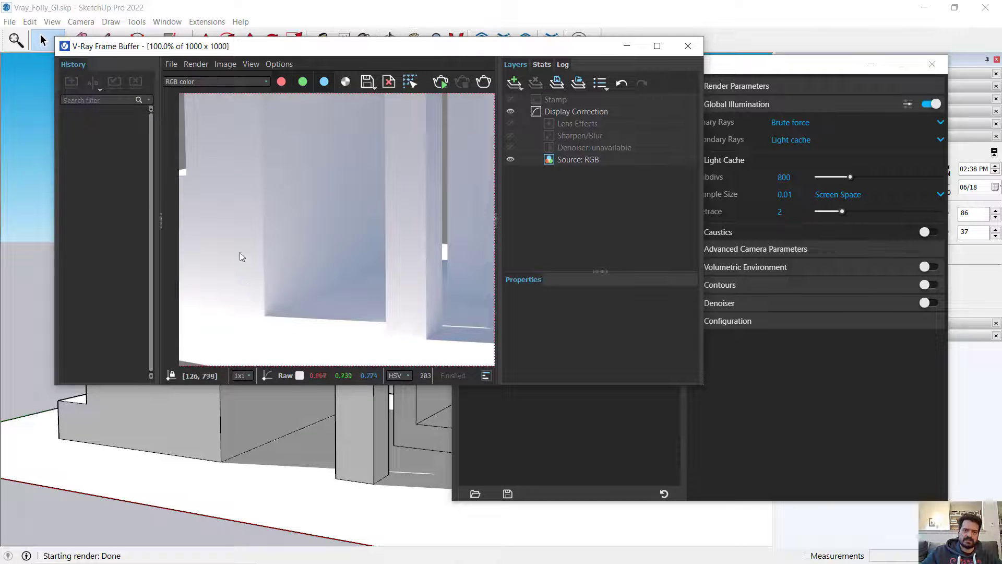
scroll(258, 316, down, 1)
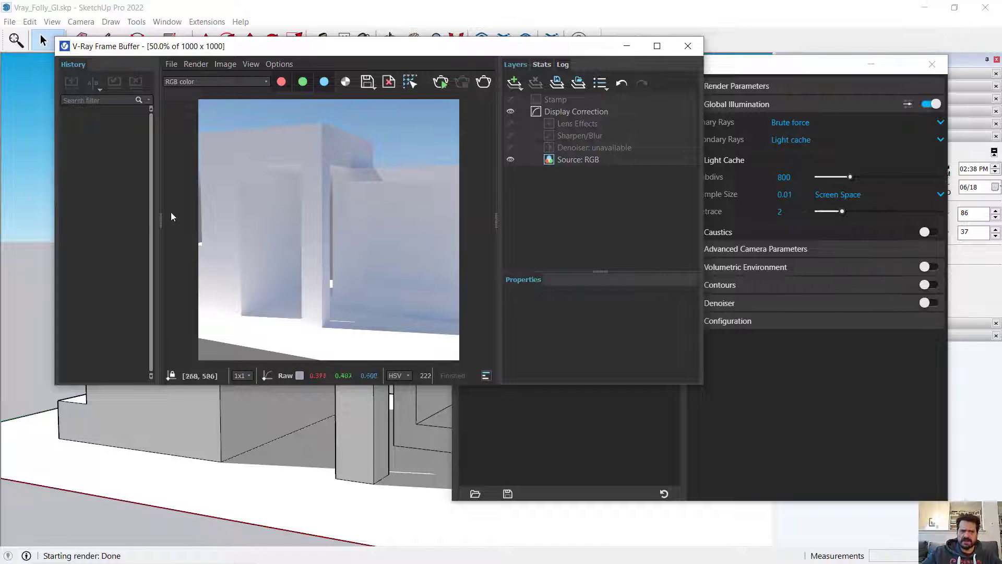
Step: Turn Global Illumination off and render the same view again for comparison
click(930, 104)
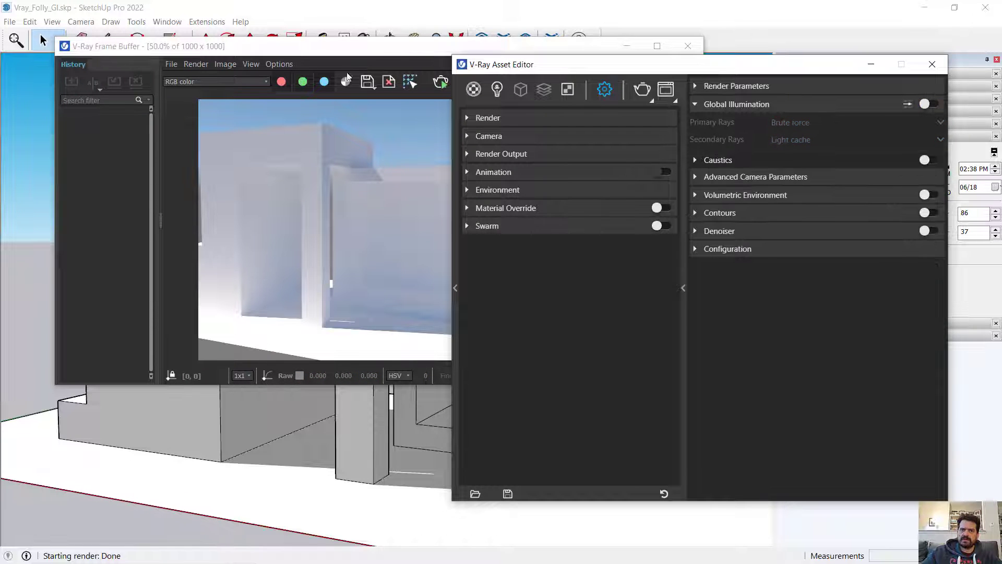
click(441, 82)
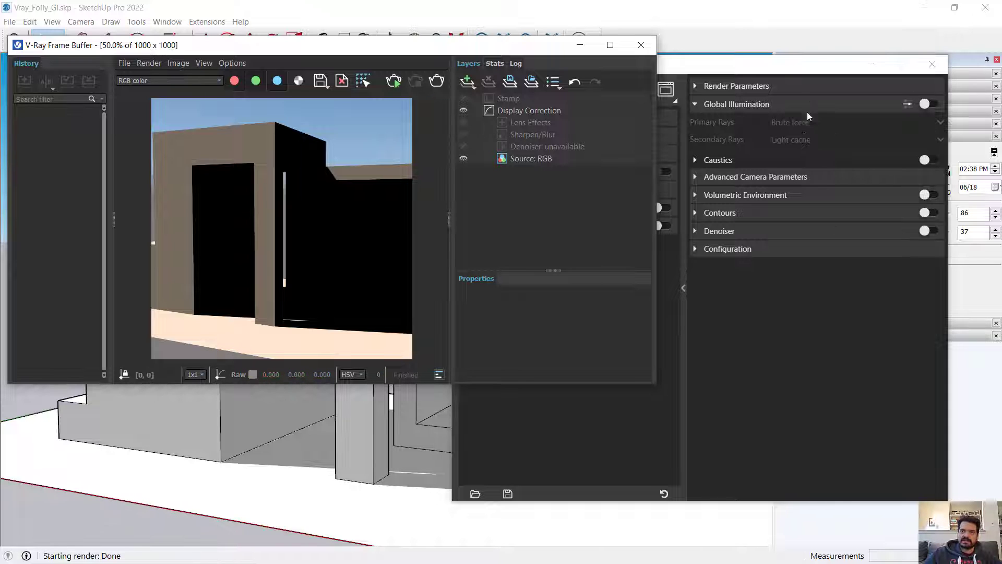
Step: Turn Global Illumination back on and show its advanced options
click(819, 73)
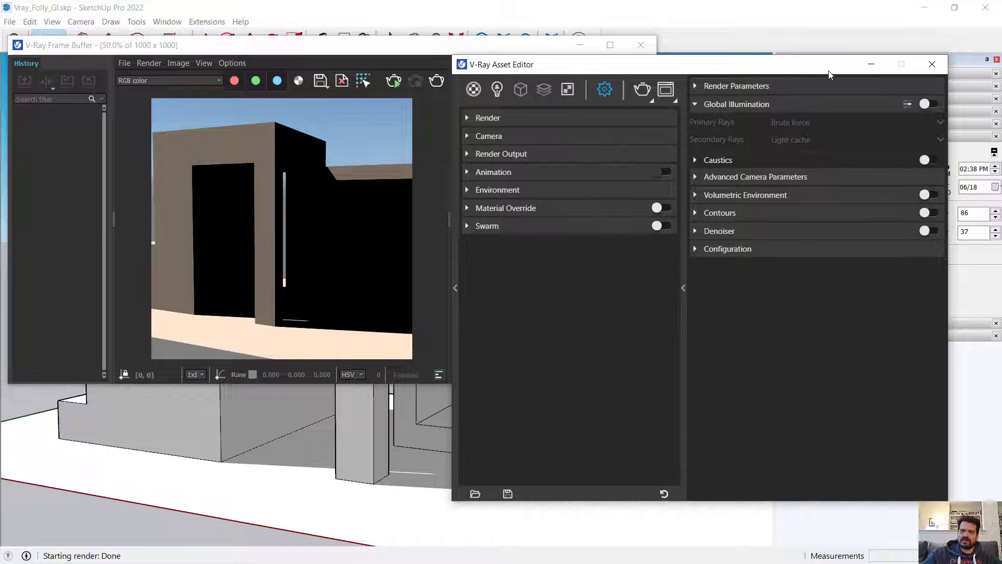
drag(789, 72, 801, 71)
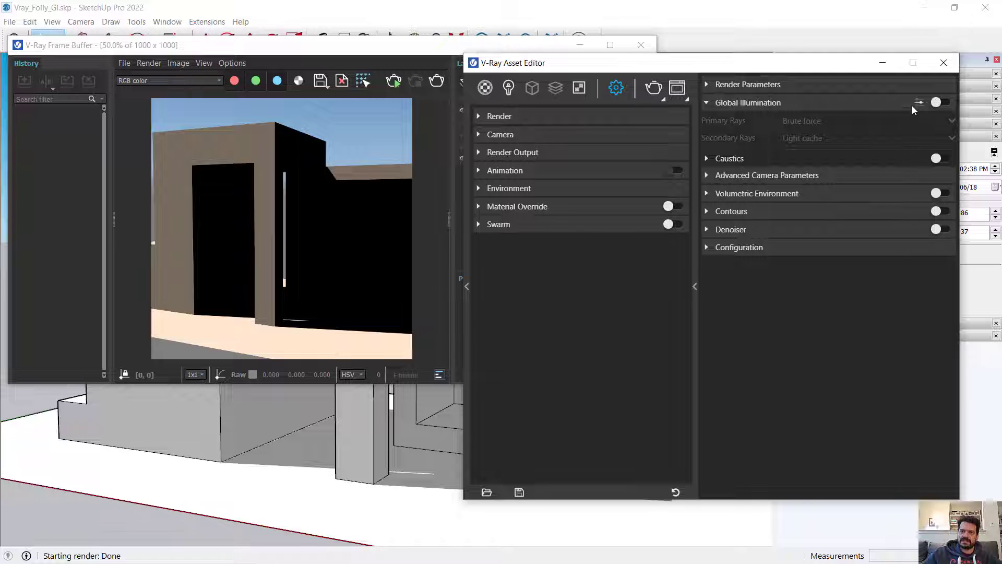
click(943, 103)
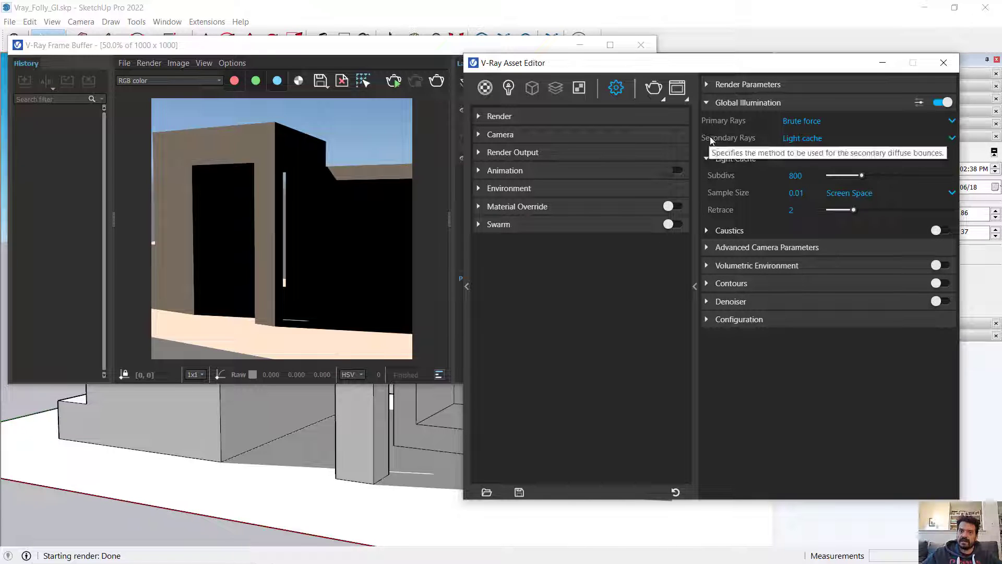
click(919, 103)
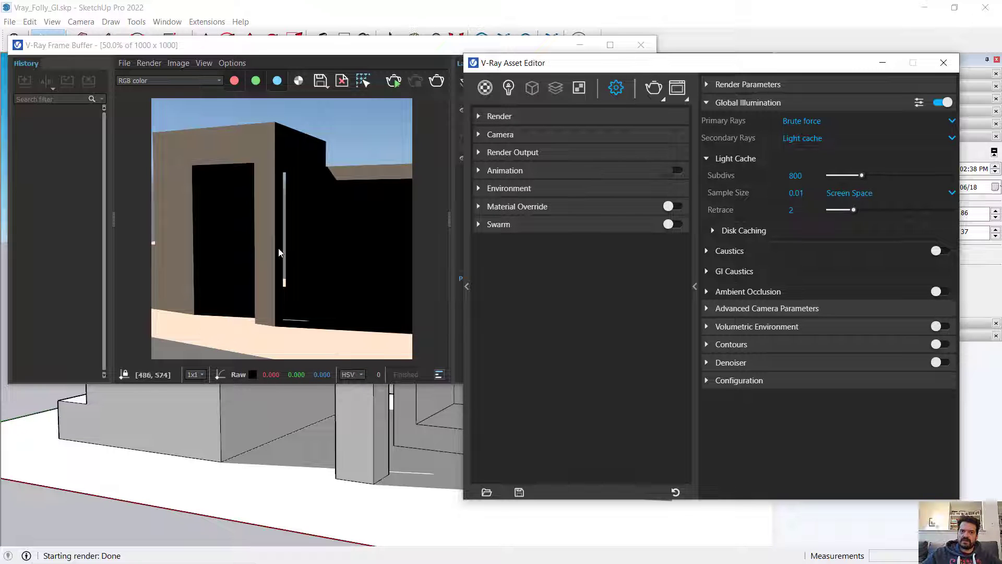
Step: Set the Secondary Rays to None while keeping Brute force for the Primary Rays
click(853, 140)
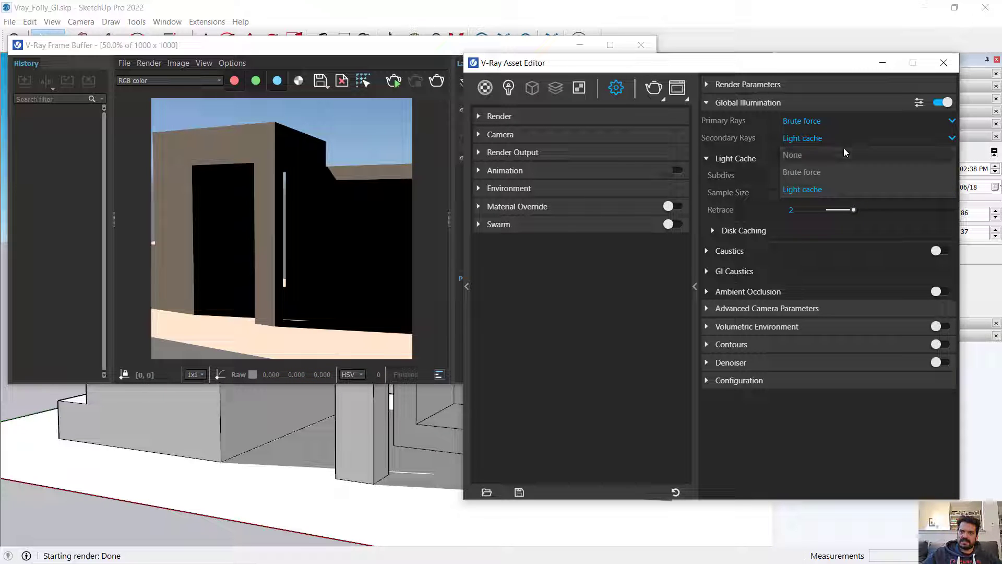
click(815, 154)
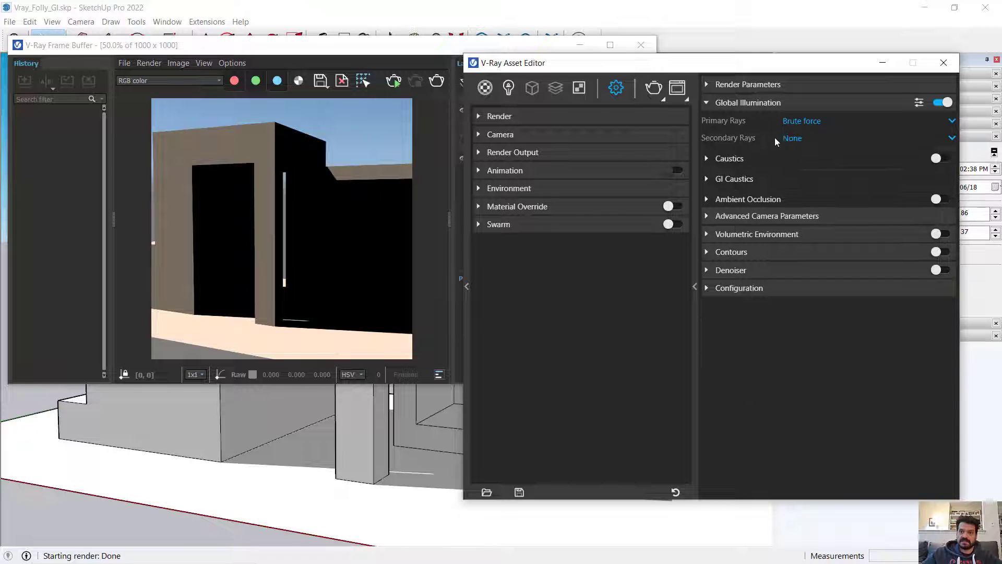
click(805, 127)
click(820, 157)
click(828, 123)
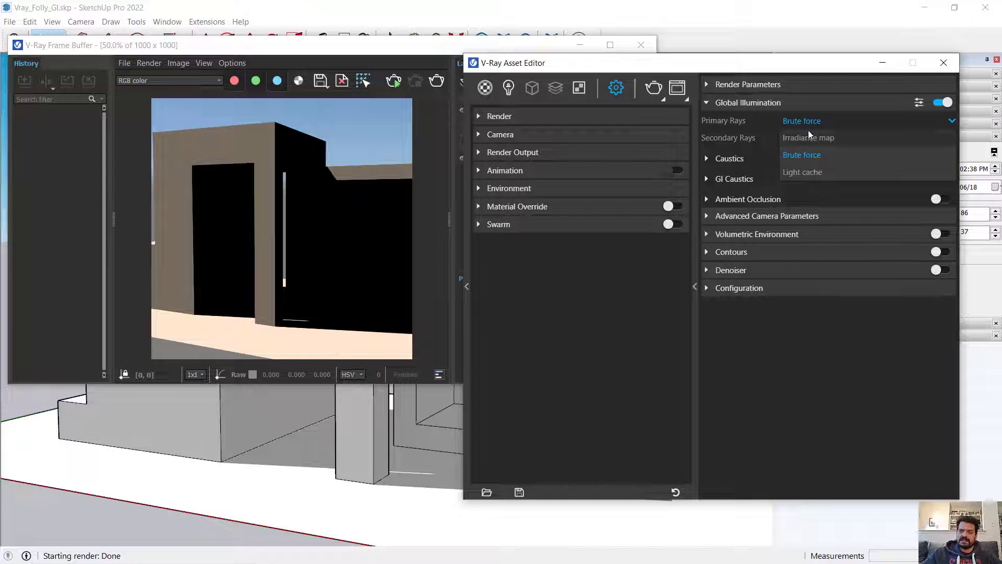
click(803, 155)
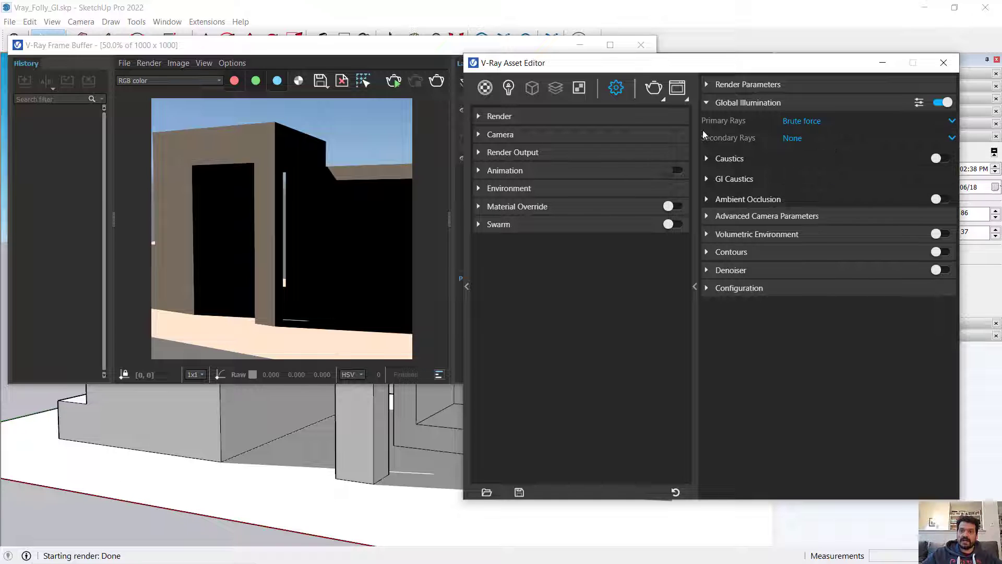
Step: Render the view with Brute force primary rays only and examine the doorway's shading in an enlarged frame buffer window
click(654, 90)
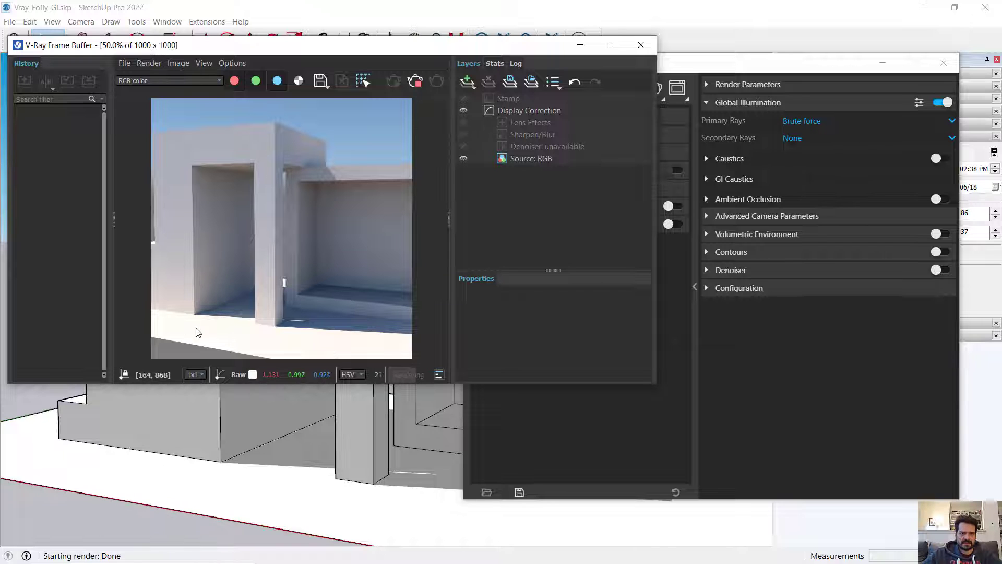
drag(208, 386, 208, 502)
scroll(202, 421, up, 2)
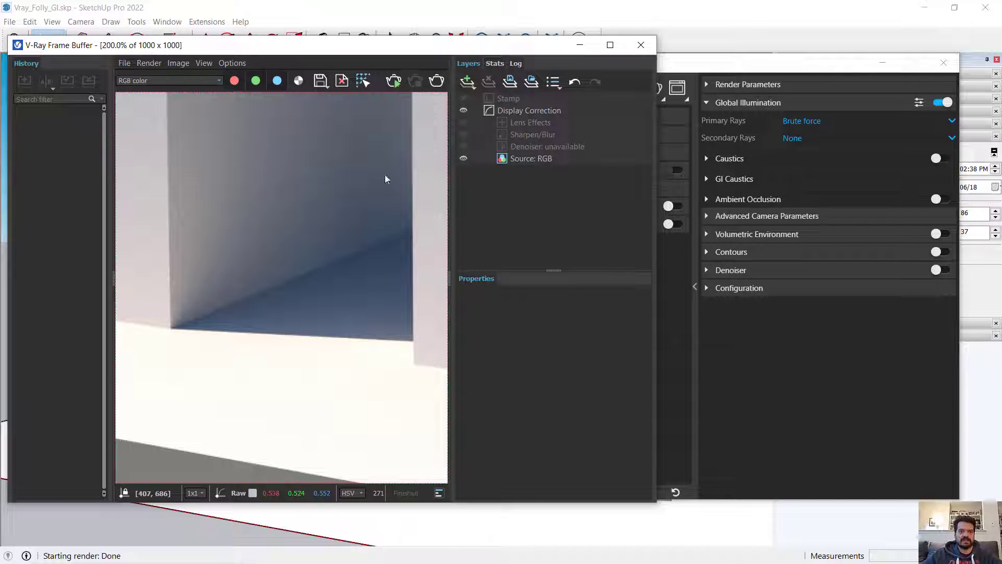
scroll(333, 173, down, 5)
scroll(324, 268, up, 1)
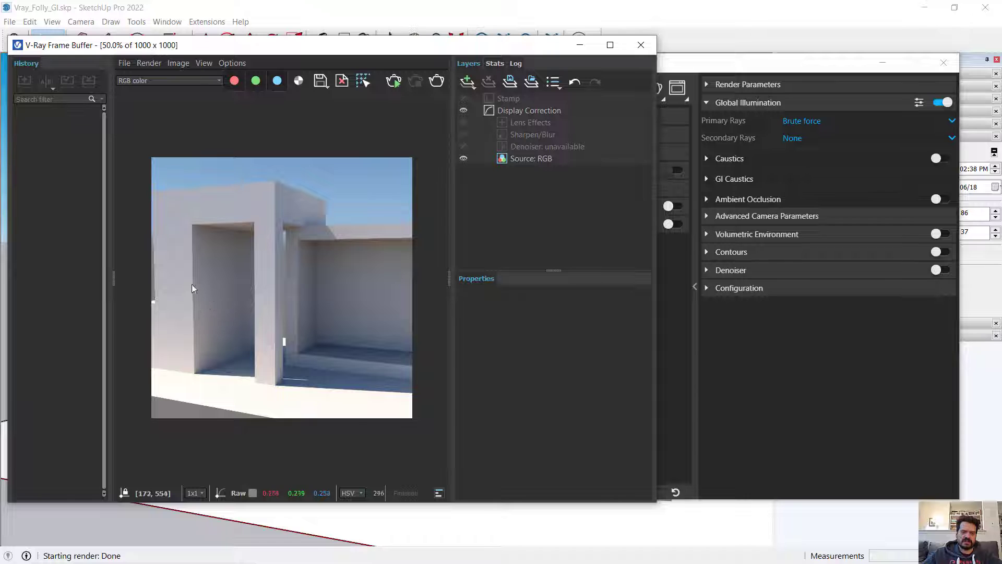
scroll(204, 320, up, 1)
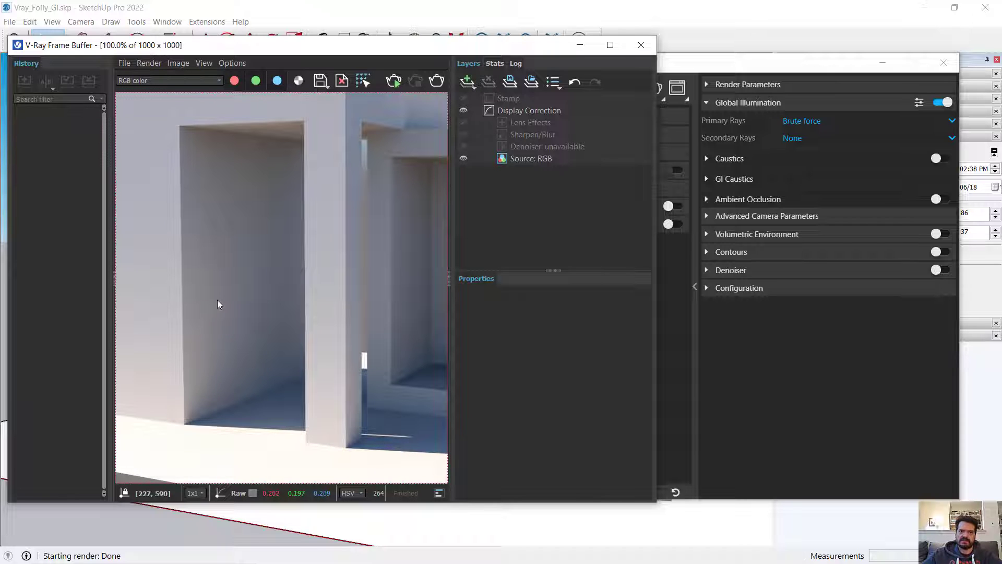
scroll(218, 300, down, 1)
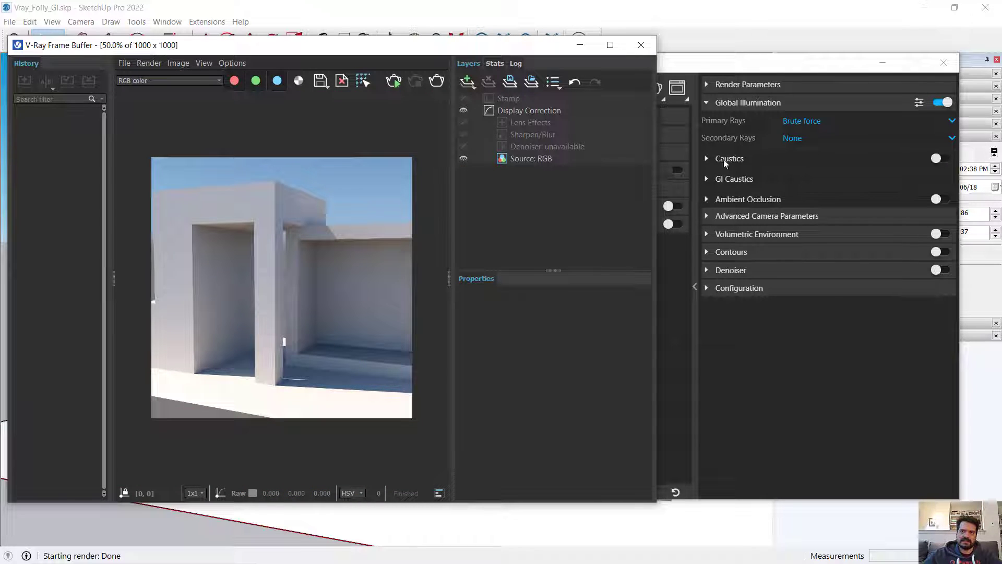
Step: Change the Global Illumination Primary Rays to Irradiance map
click(829, 127)
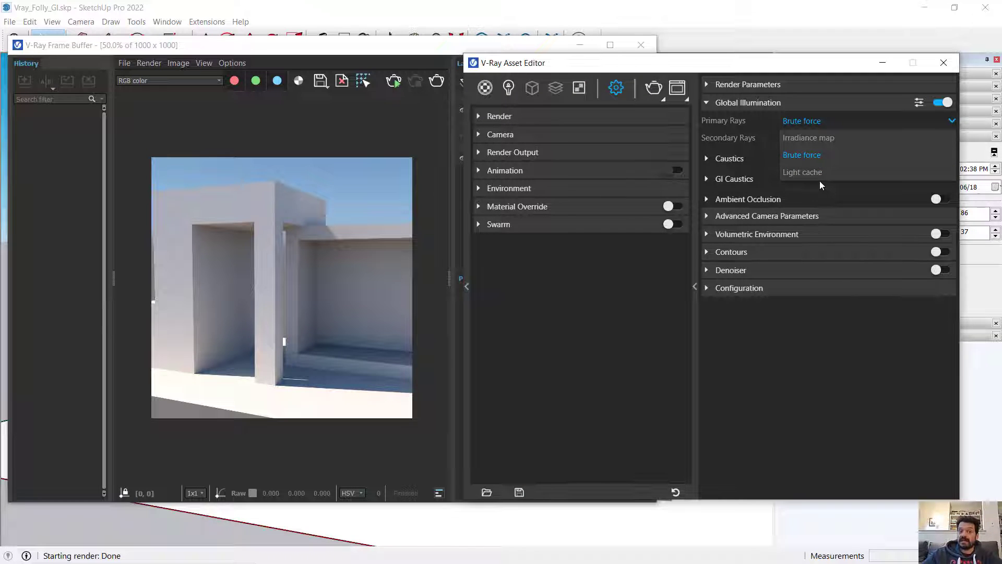
click(824, 136)
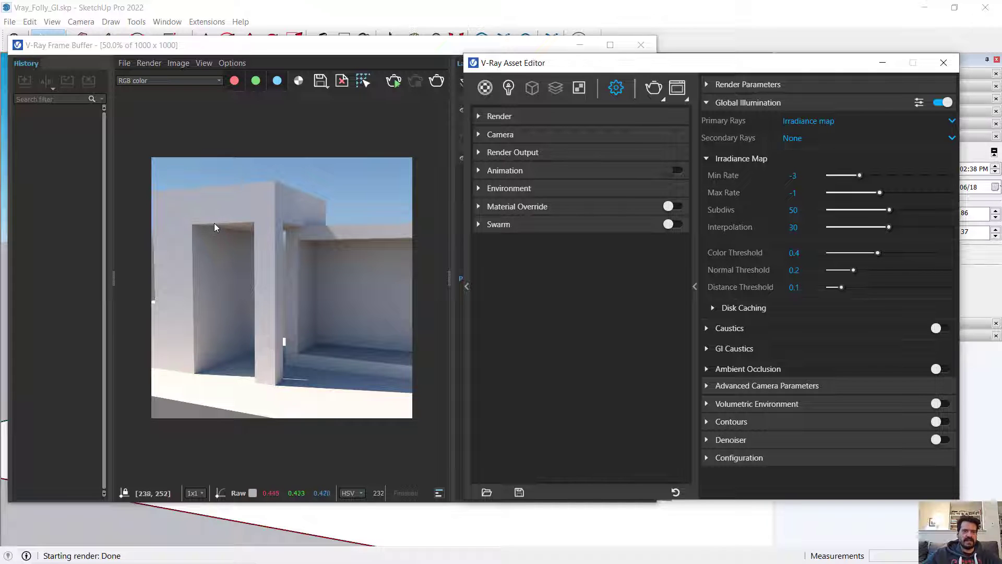
Step: Render the view with Irradiance map primary rays and examine the shading inside the recess and at the doorway's base
click(652, 90)
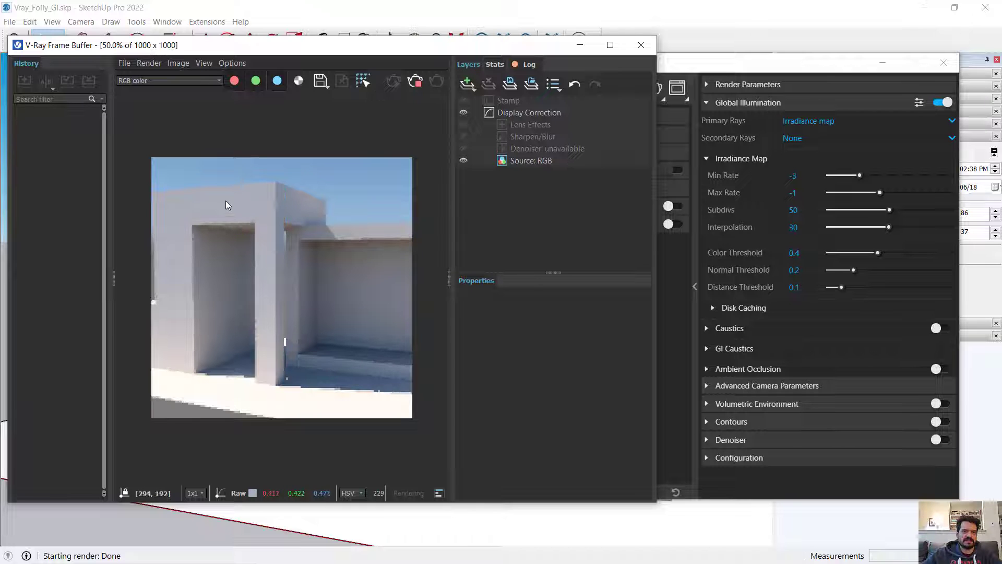
scroll(315, 248, up, 3)
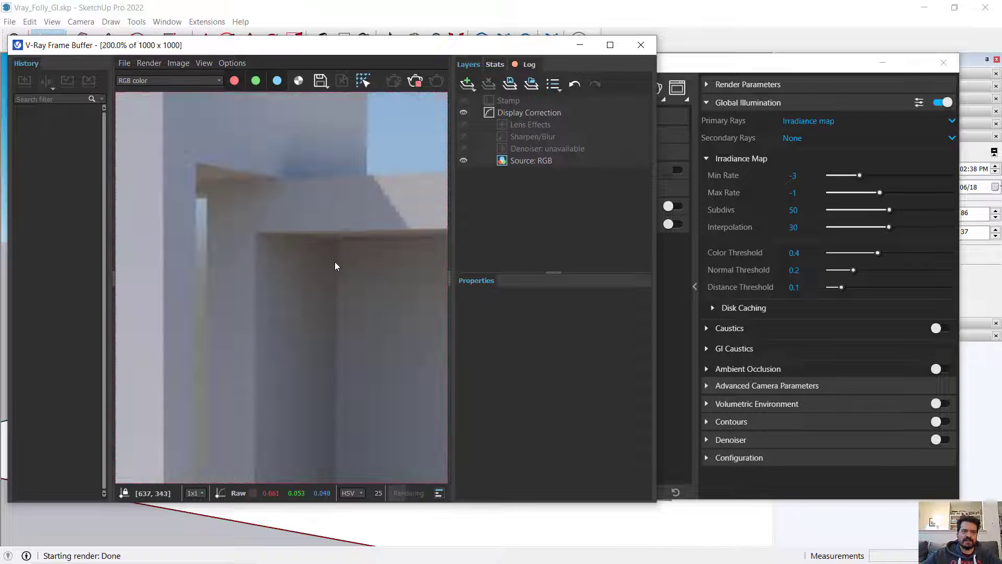
middle_drag(341, 293, 351, 331)
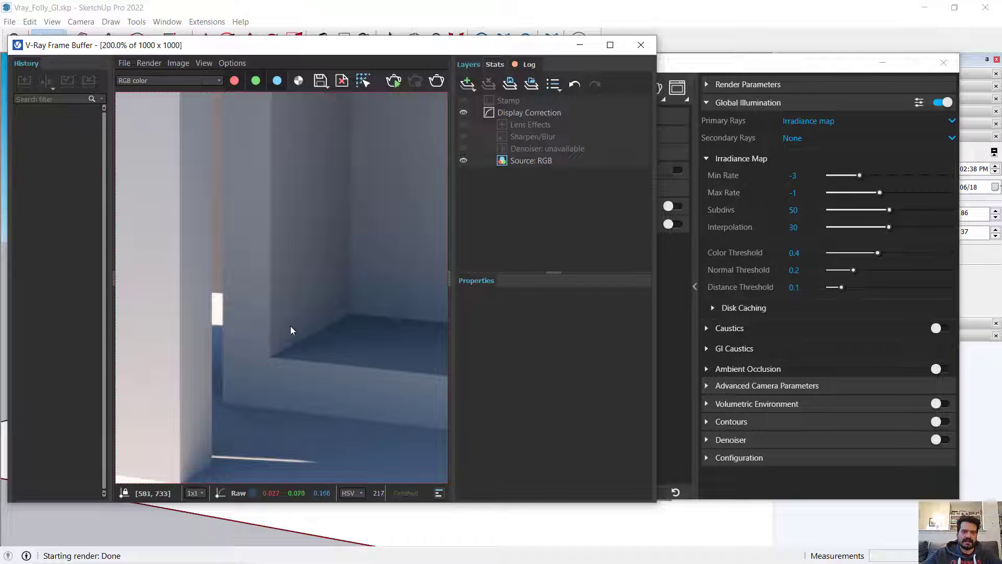
scroll(324, 302, down, 1)
middle_drag(321, 306, 381, 369)
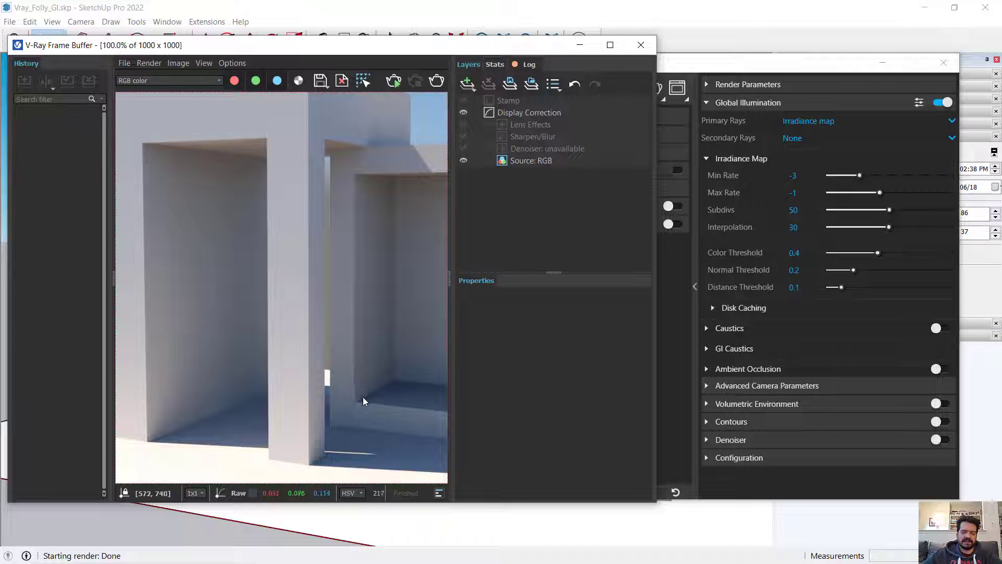
scroll(363, 401, up, 2)
middle_drag(349, 402, 420, 298)
middle_drag(315, 297, 382, 313)
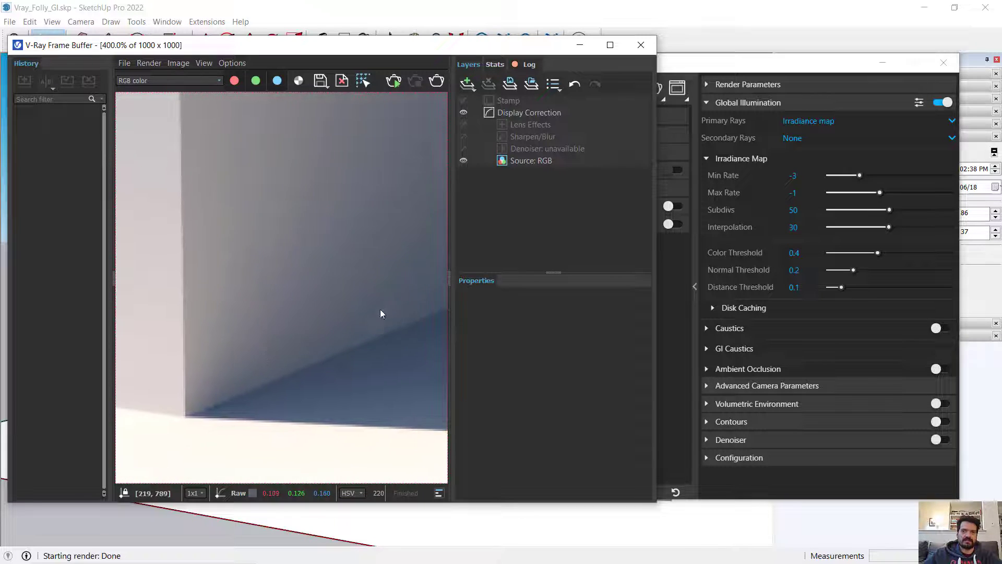
Step: Set the Primary Rays to Brute force and render the close-up of the doorway's base for comparison
click(820, 119)
click(819, 123)
click(816, 150)
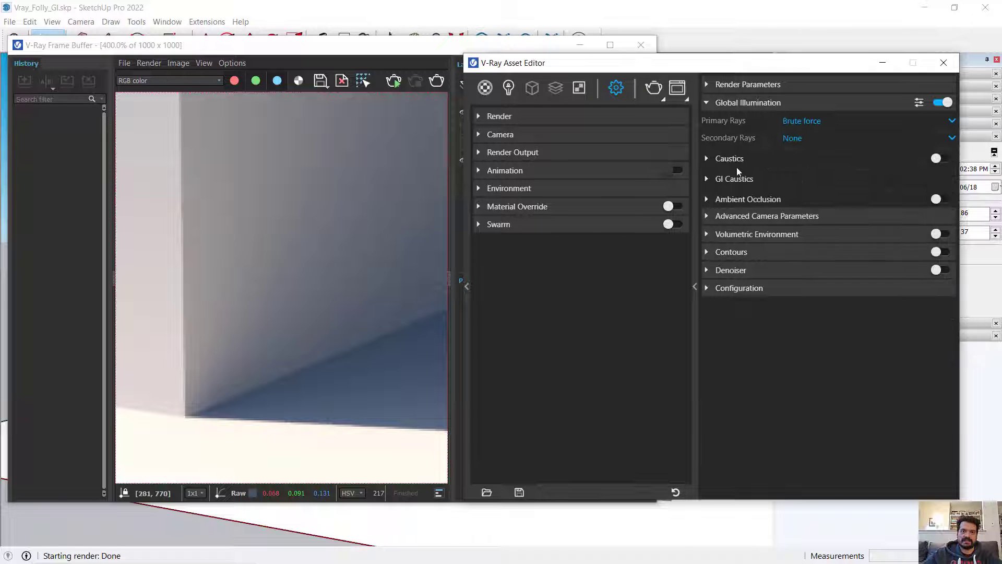
click(439, 81)
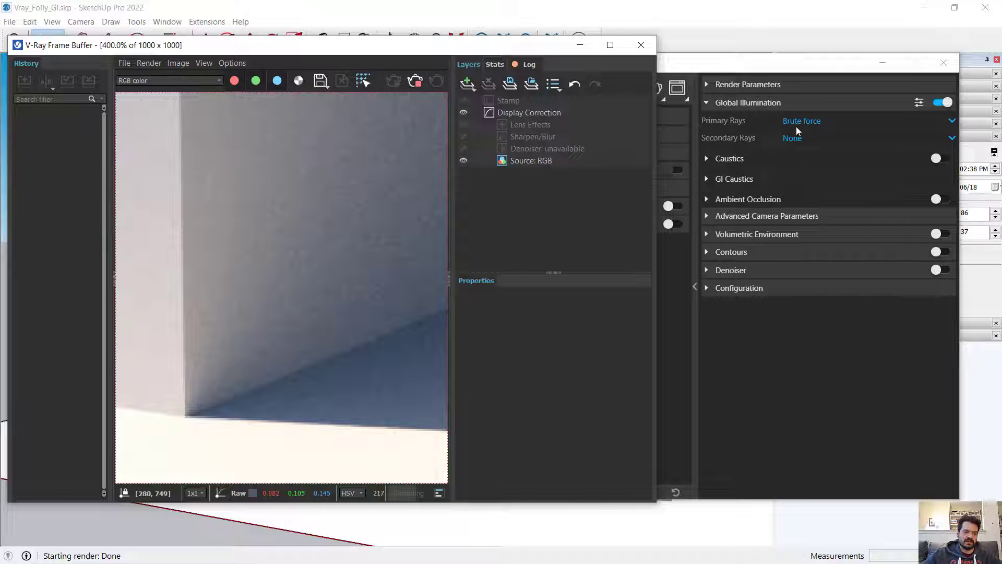
Step: Switch the Primary Rays back to Irradiance map, render again and inspect the doorway's lower corner
click(826, 122)
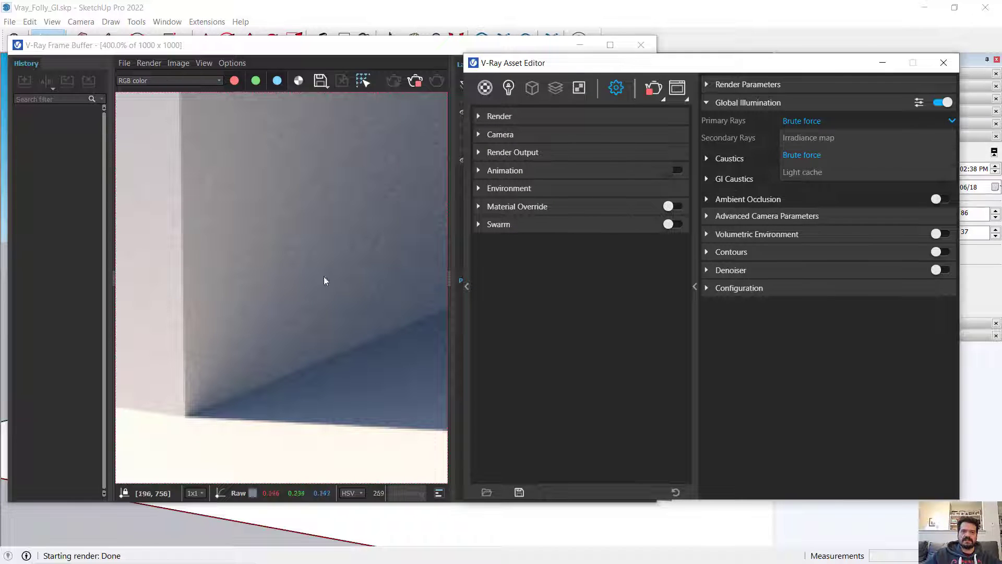
click(796, 137)
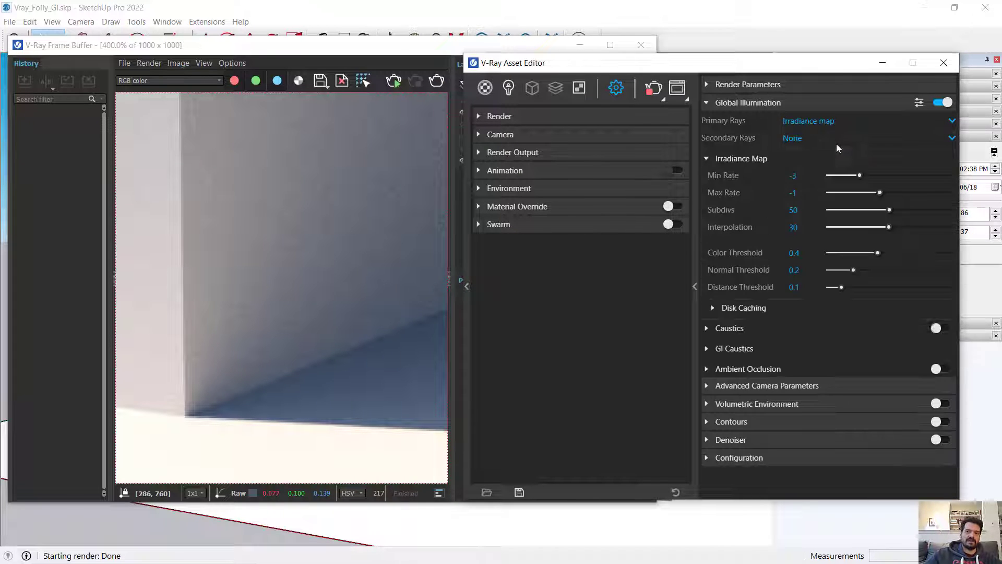
click(648, 89)
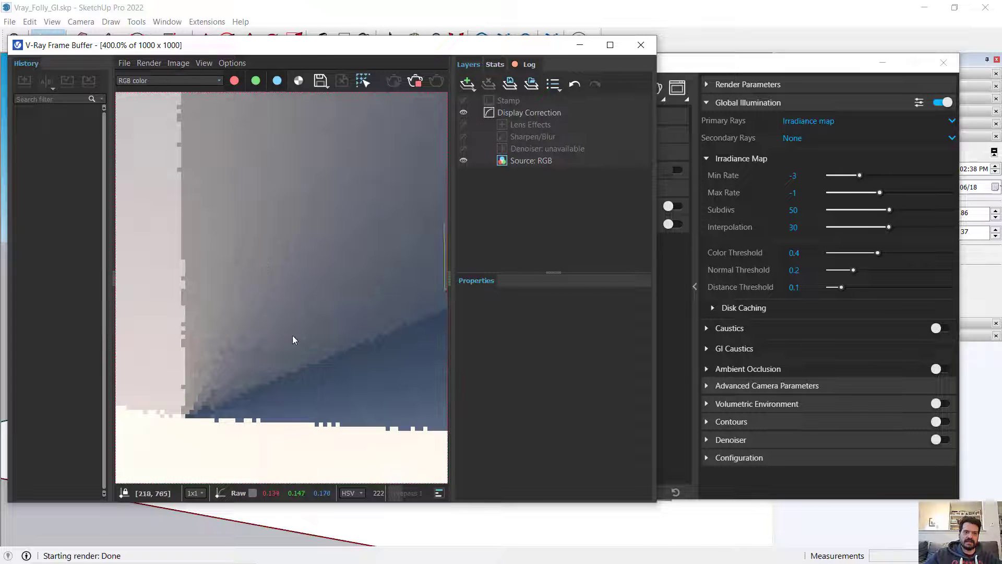
double_click(239, 343)
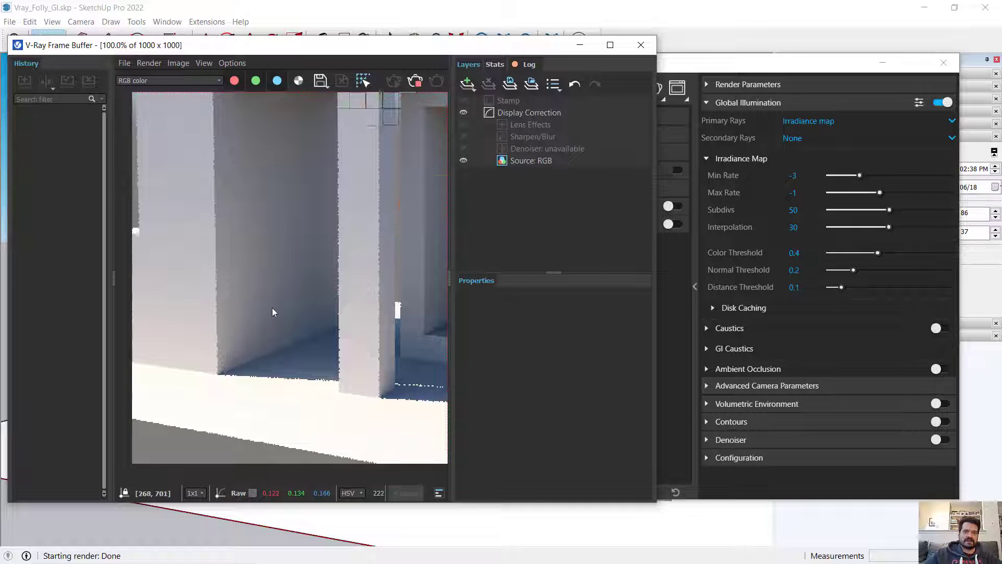
scroll(246, 342, up, 1)
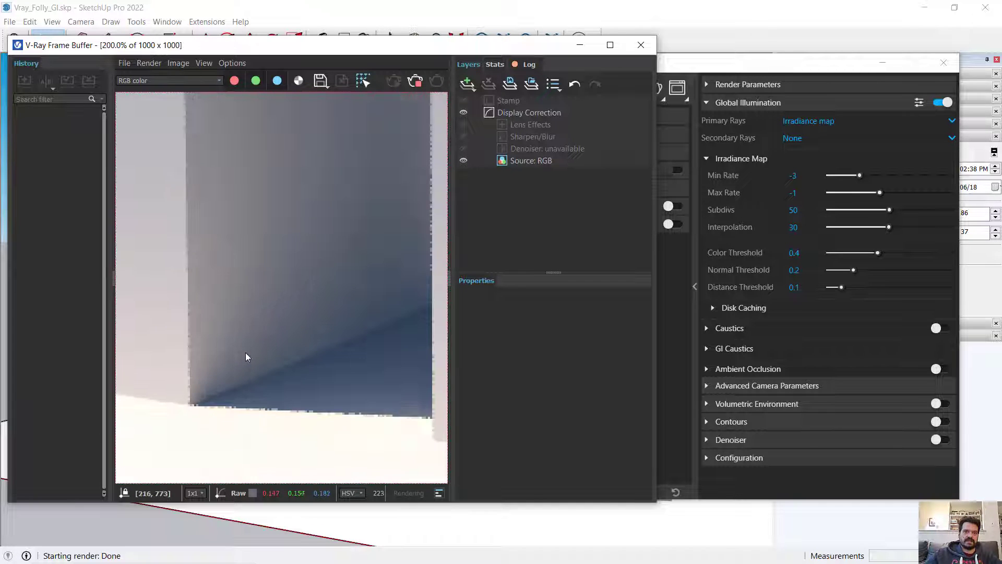
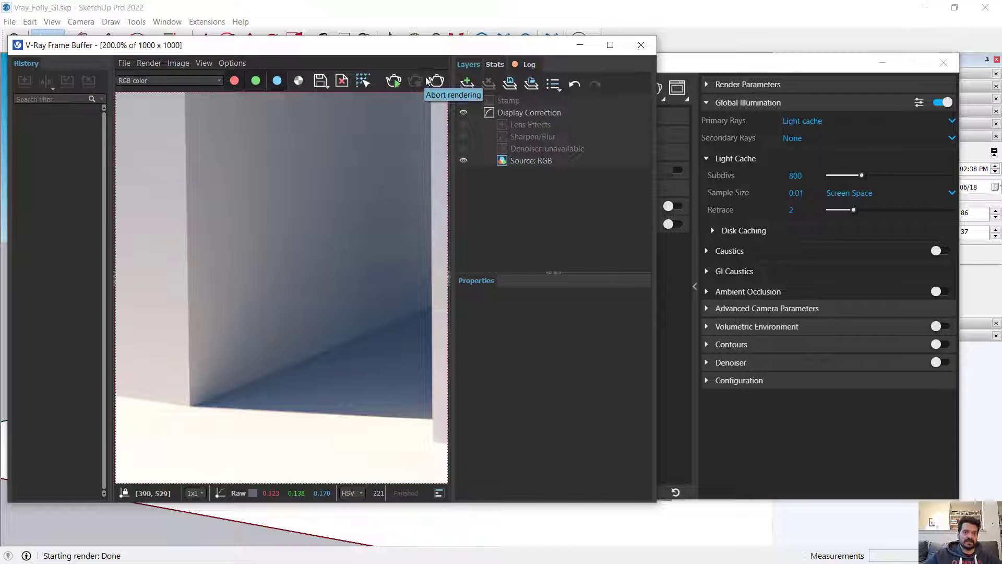
Step: Render the view with Light cache primary rays and examine the whole image and the doorway's lower corner
click(436, 82)
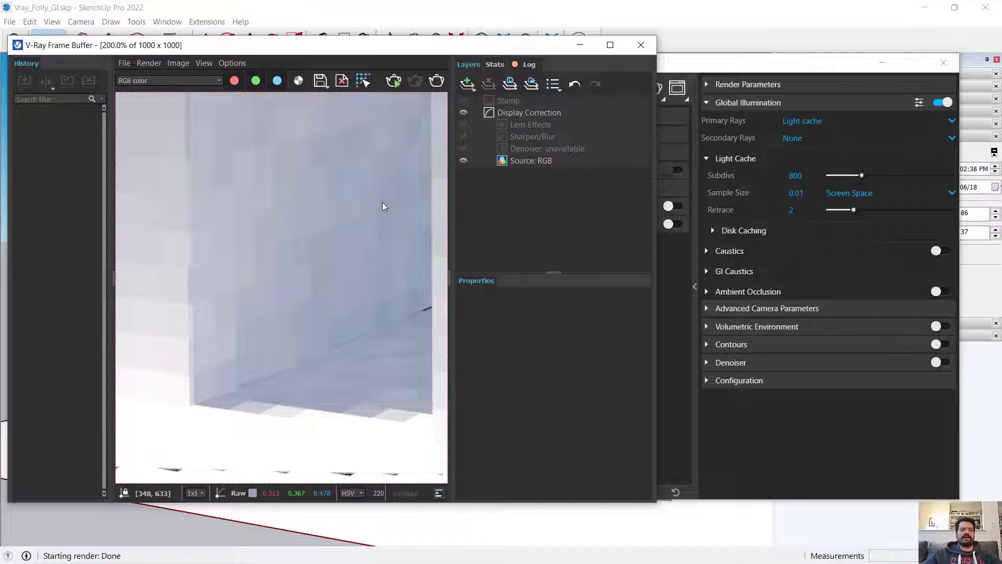
scroll(313, 214, down, 2)
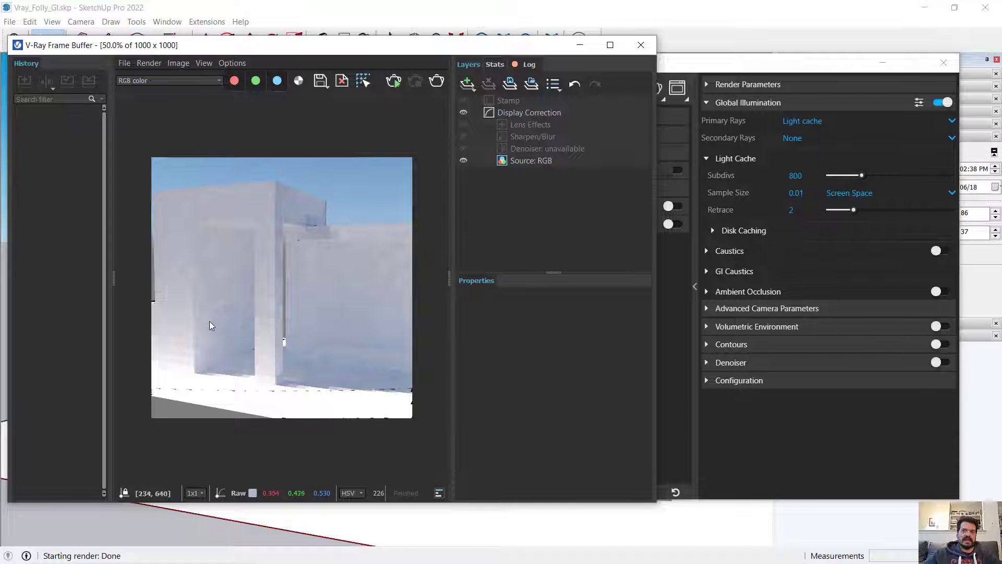
scroll(210, 319, up, 1)
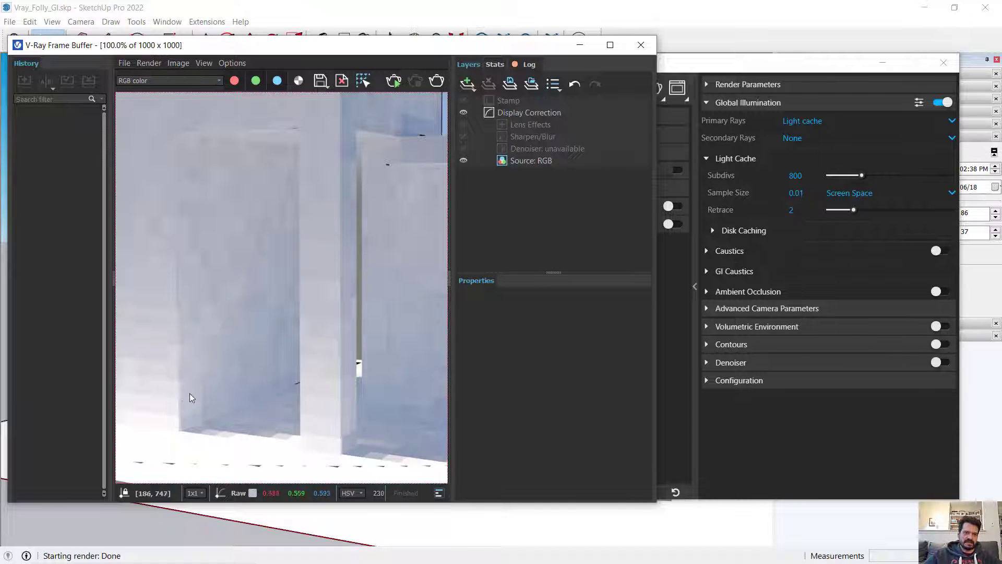
middle_drag(211, 352, 256, 379)
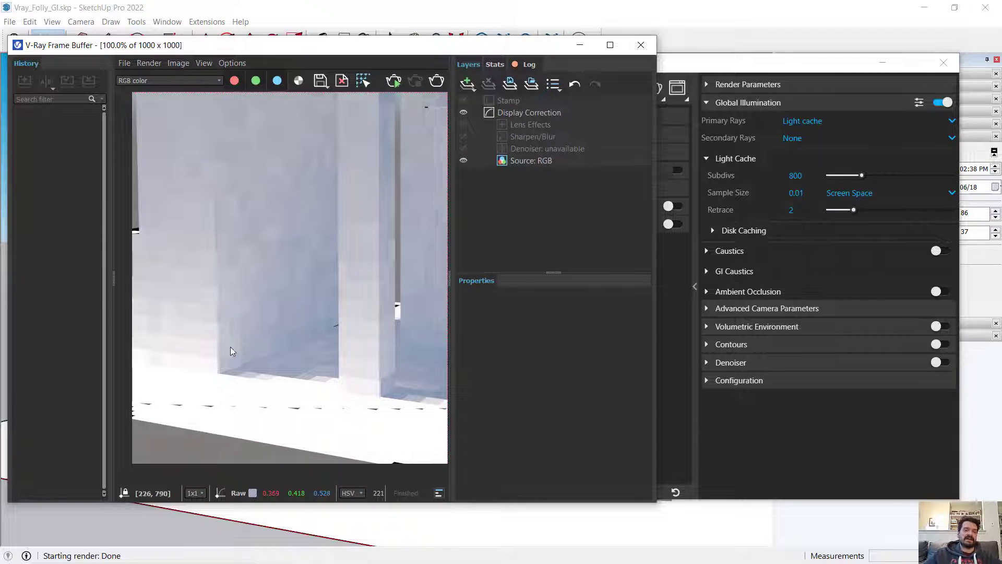
scroll(250, 336, up, 1)
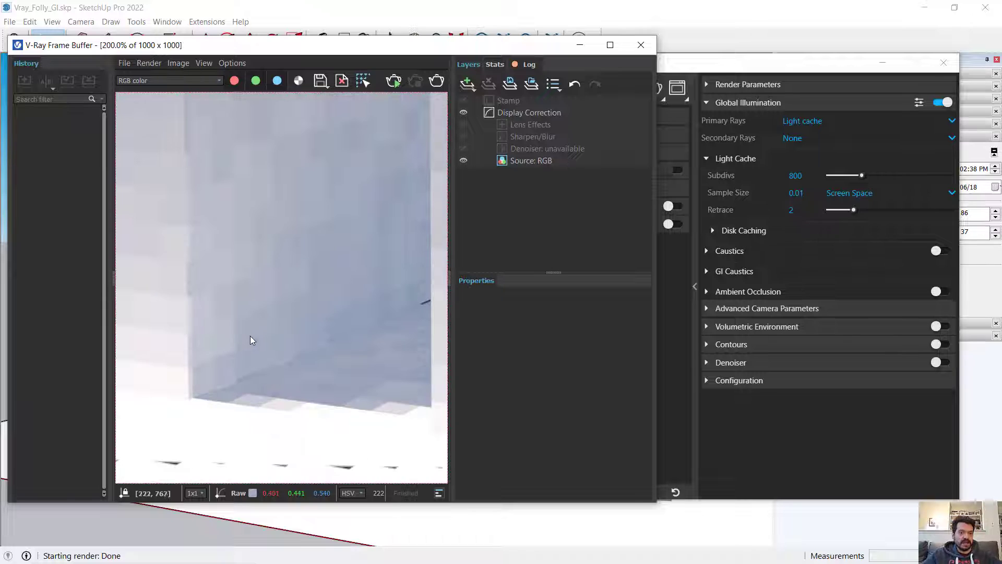
scroll(240, 347, up, 1)
scroll(244, 350, down, 1)
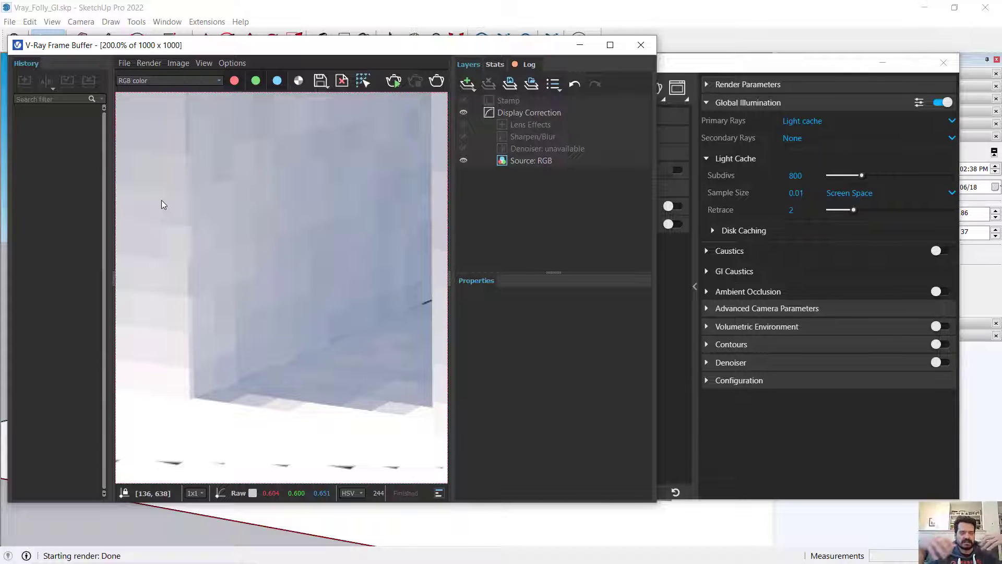
Step: Switch the Primary Rays to Irradiance map and back to Light cache to compare their settings
click(819, 122)
click(816, 139)
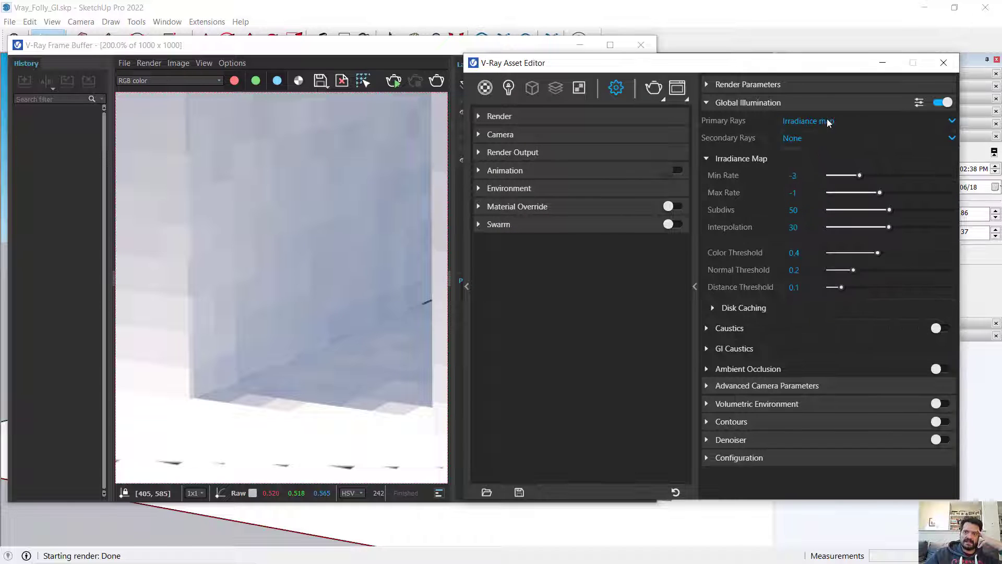
click(829, 122)
click(826, 172)
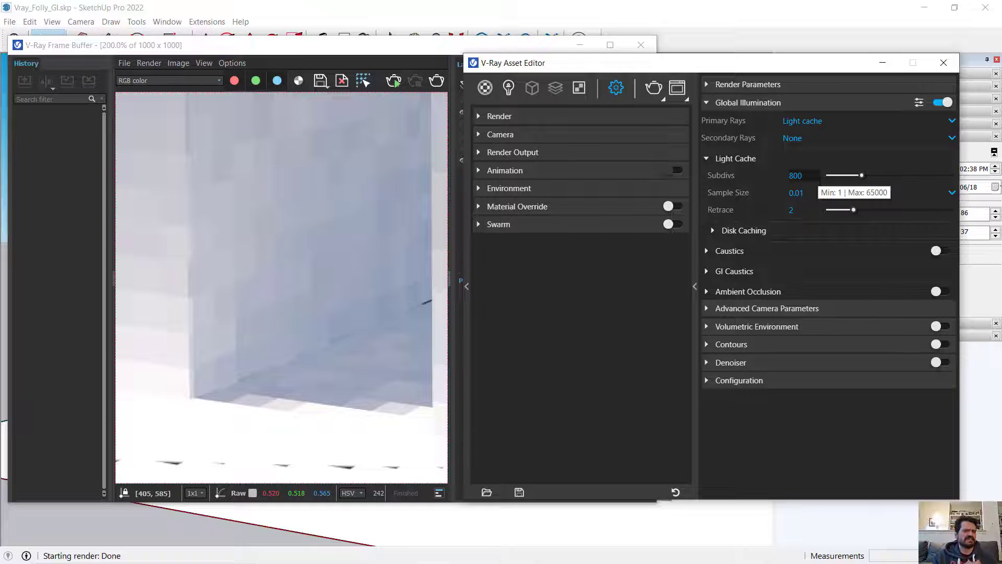
Step: Set the Primary Rays to Brute force, move the asset editor clear of the frame buffer controls and render the view
click(833, 122)
click(822, 154)
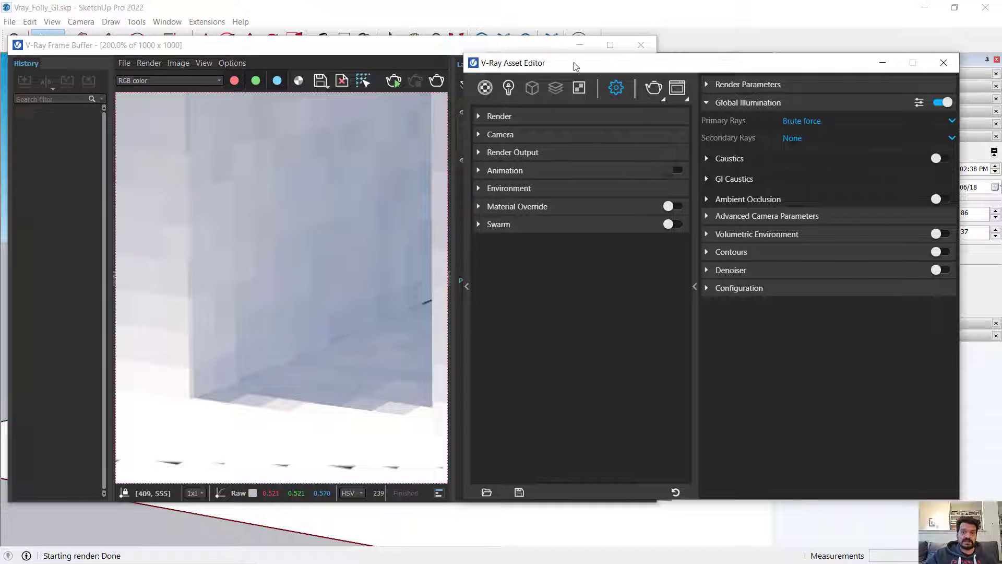
drag(578, 65, 616, 64)
drag(745, 71, 742, 36)
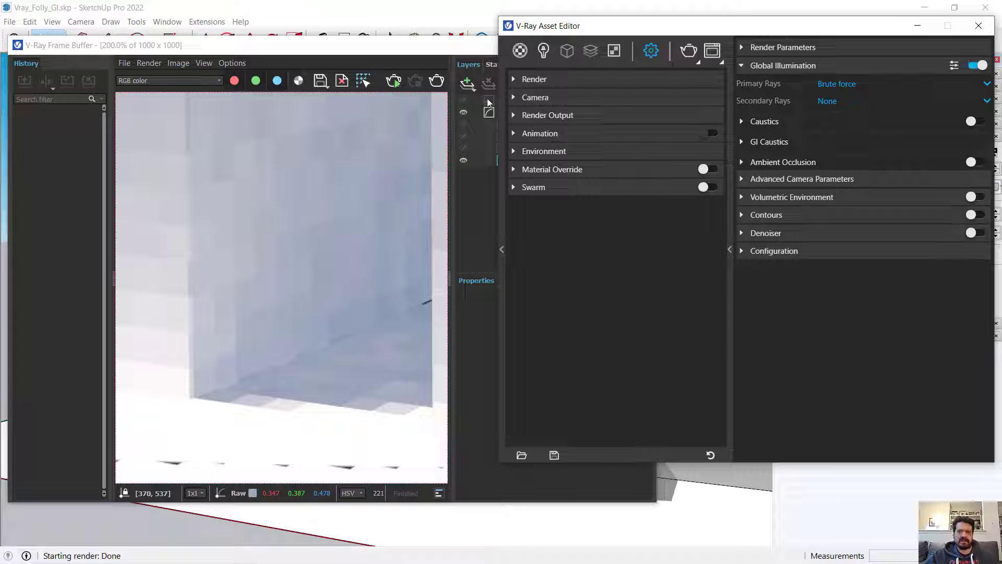
click(437, 83)
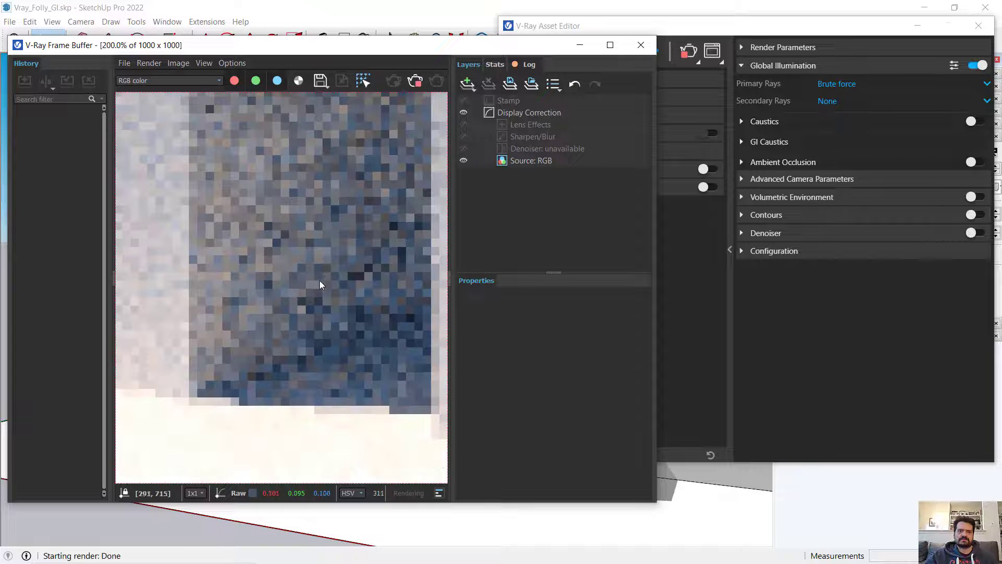
scroll(317, 275, down, 2)
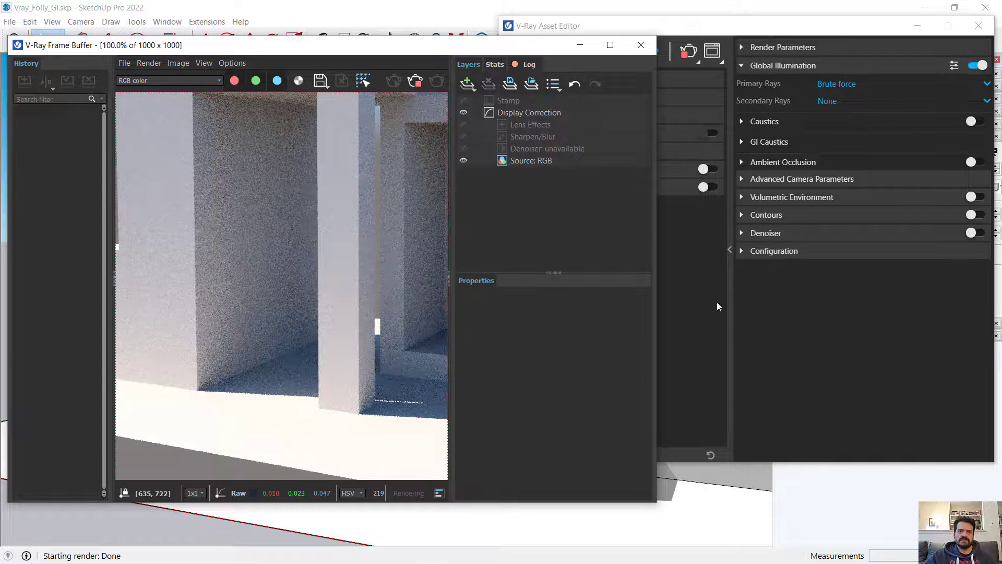
Step: Set the Secondary Rays to Brute force, replace the running render with a new one and slightly widen the frame buffer window
click(862, 105)
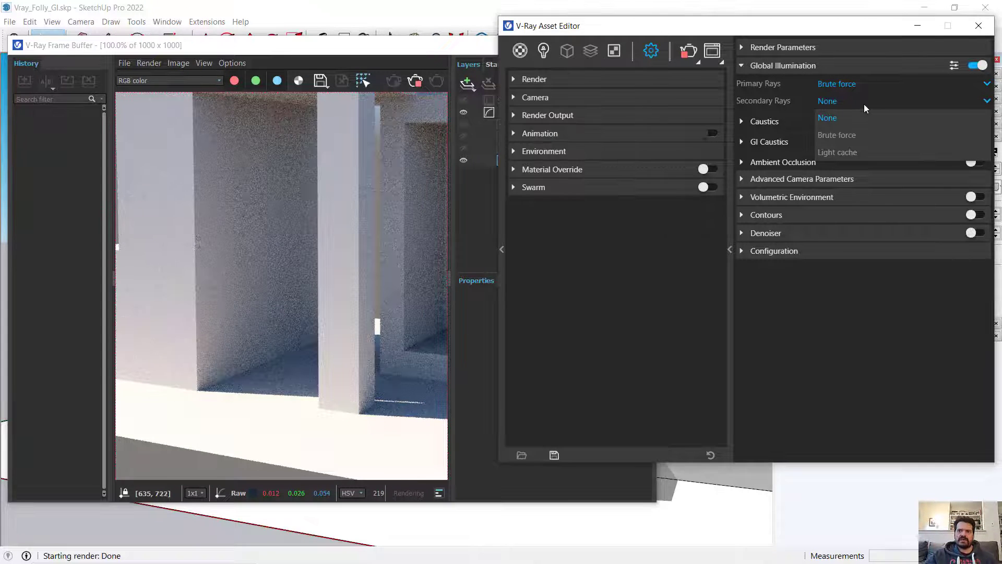
click(858, 139)
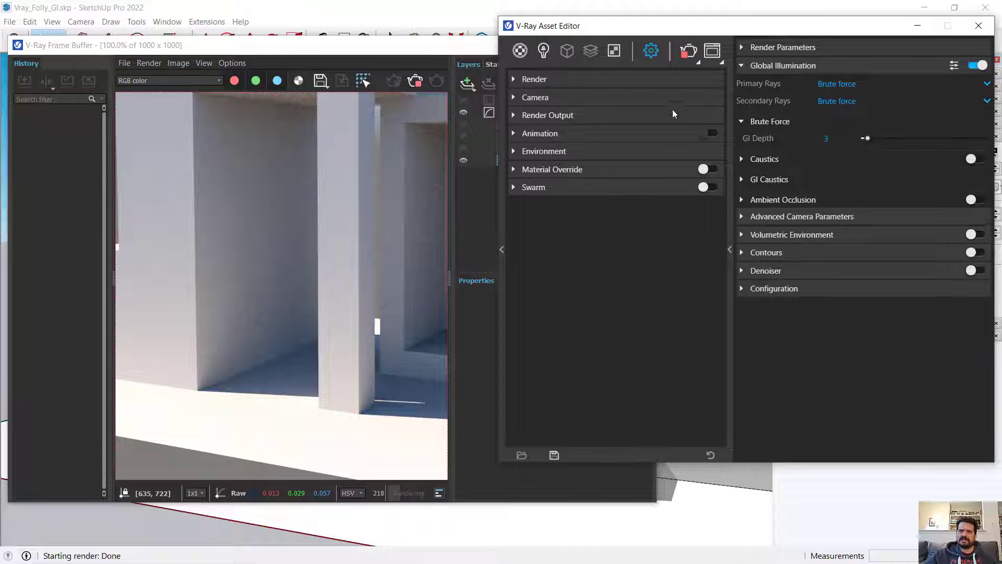
click(432, 85)
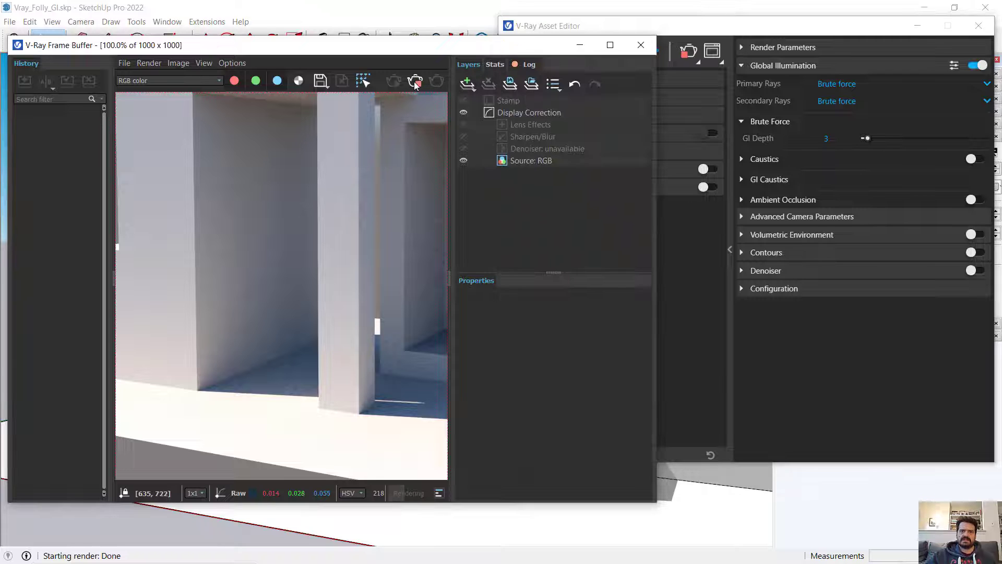
click(416, 83)
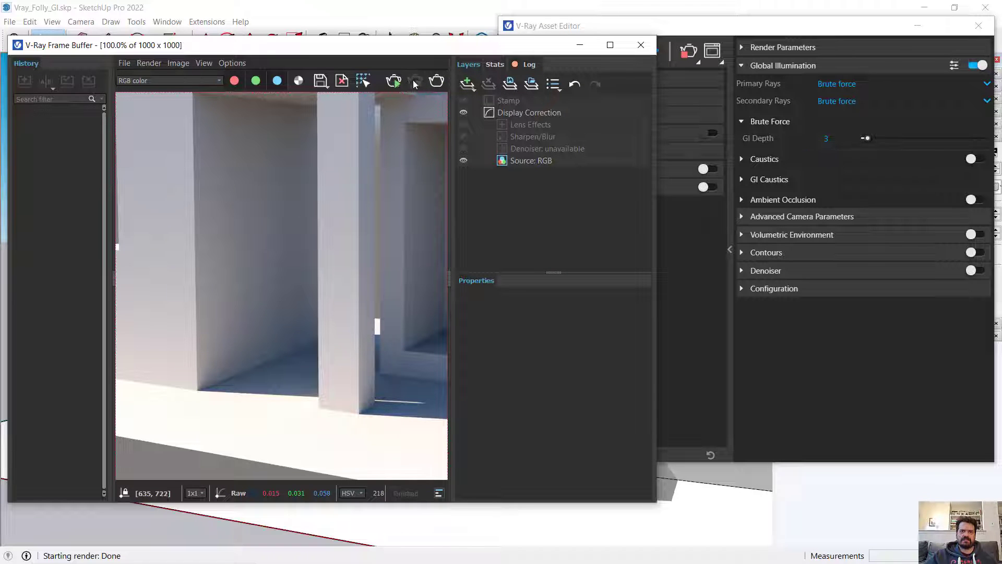
click(441, 84)
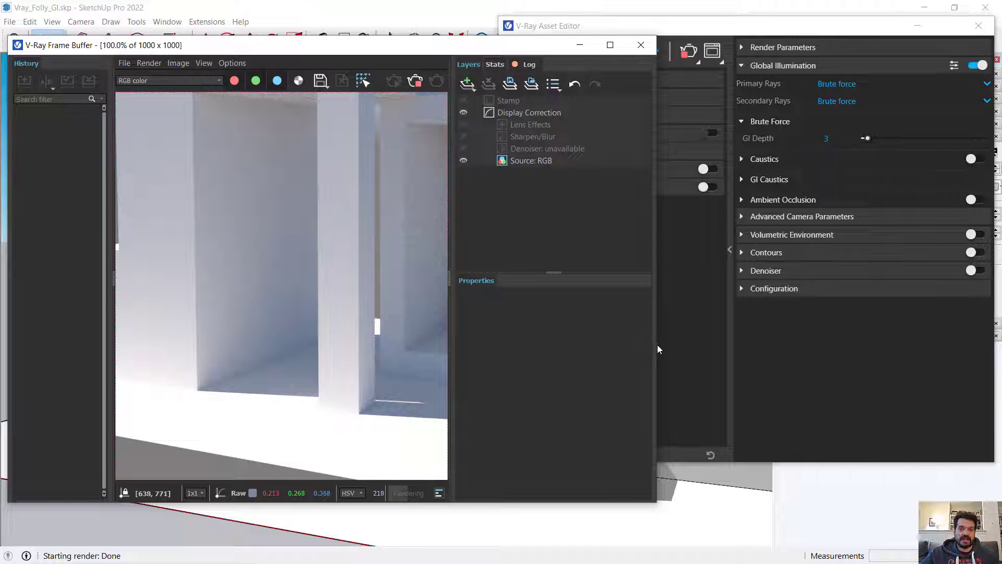
drag(657, 346, 838, 345)
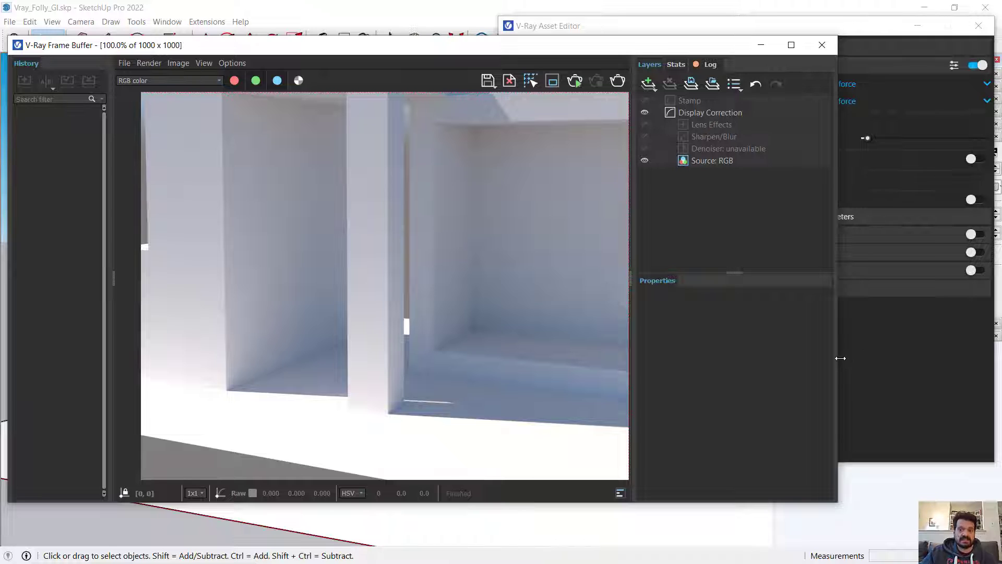
drag(841, 358, 693, 343)
Step: Change the Secondary Rays to Light cache and render the view with Brute force primary rays
click(868, 99)
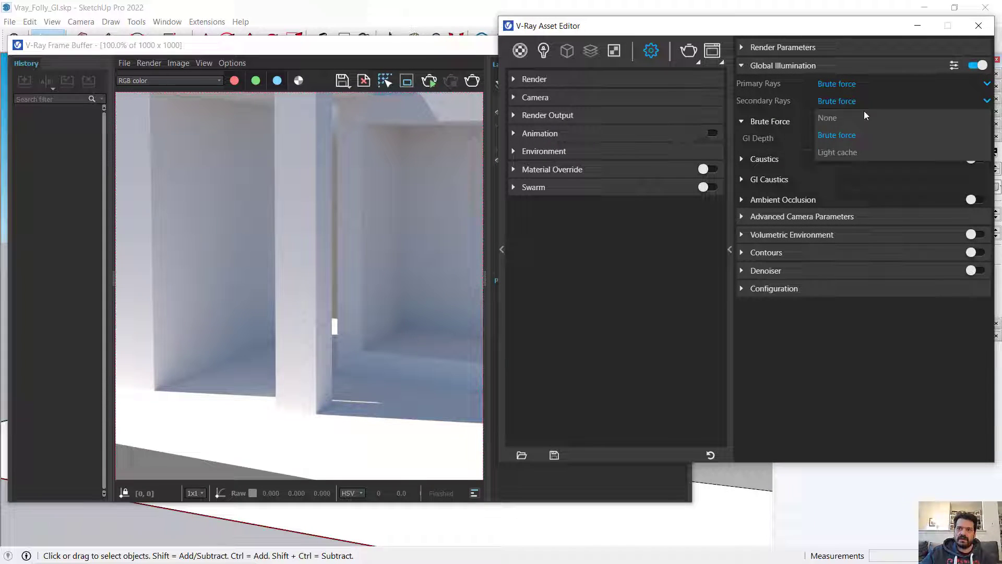
click(842, 153)
click(688, 50)
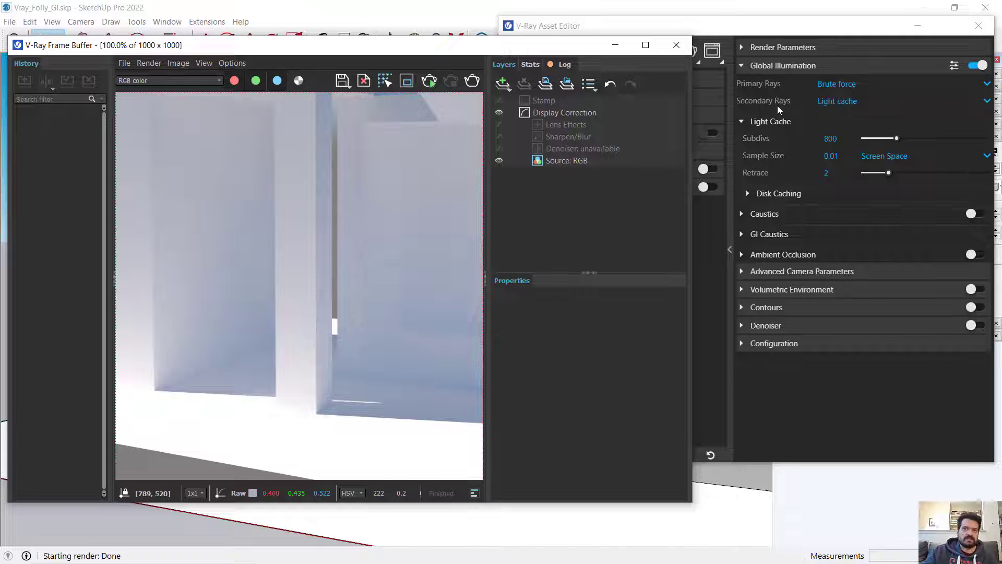
Step: Expand the Caustics settings to view their options and collapse them again
click(743, 215)
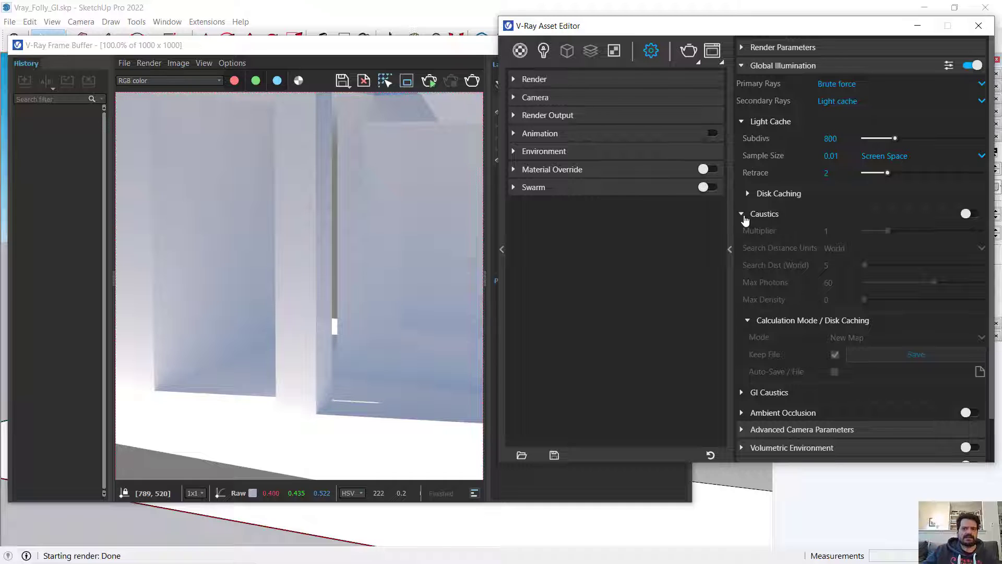
click(743, 215)
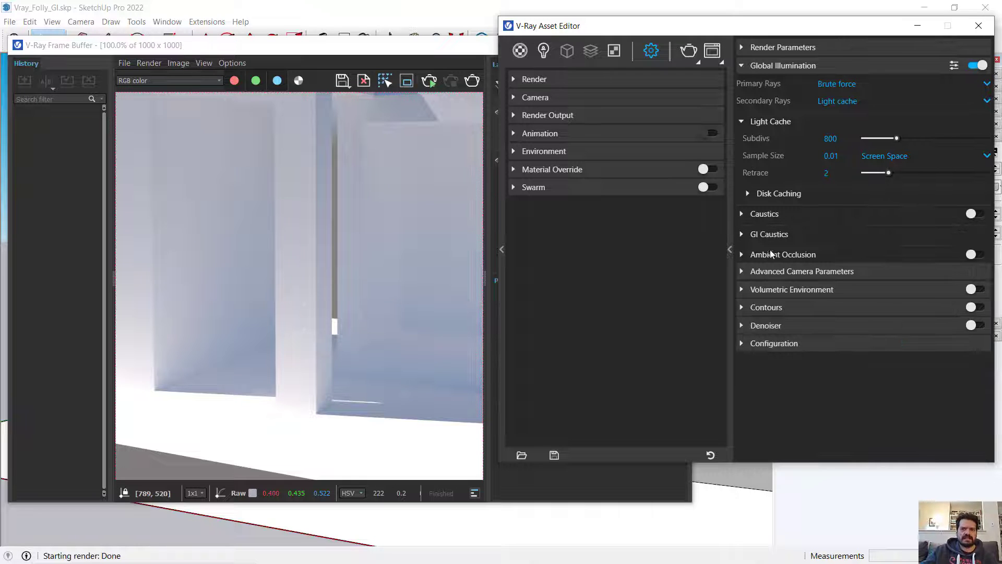
Step: Look into the GI Caustics settings and expand the Ambient Occlusion settings to show the Radius and Occlusion Amount options
click(744, 237)
click(744, 238)
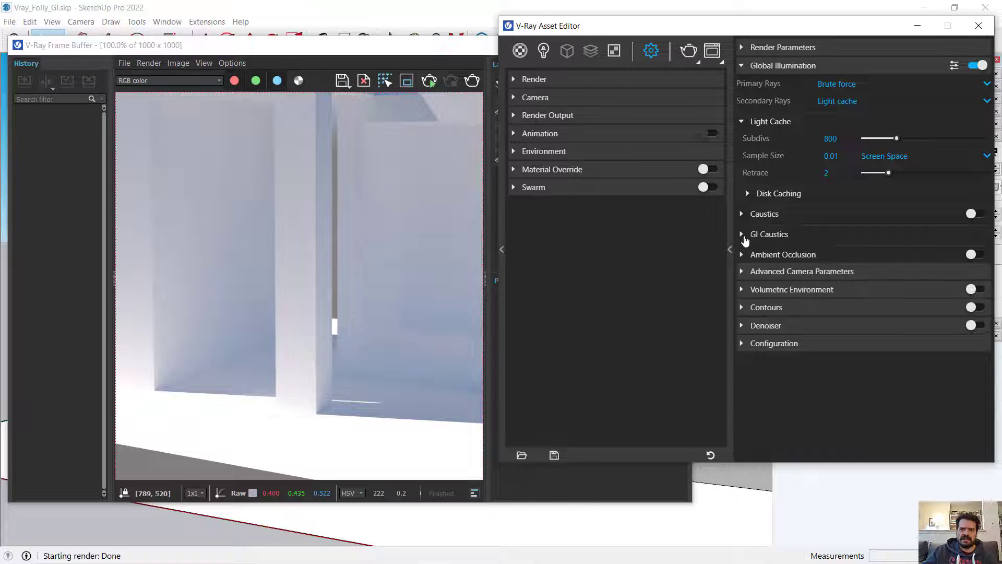
click(744, 255)
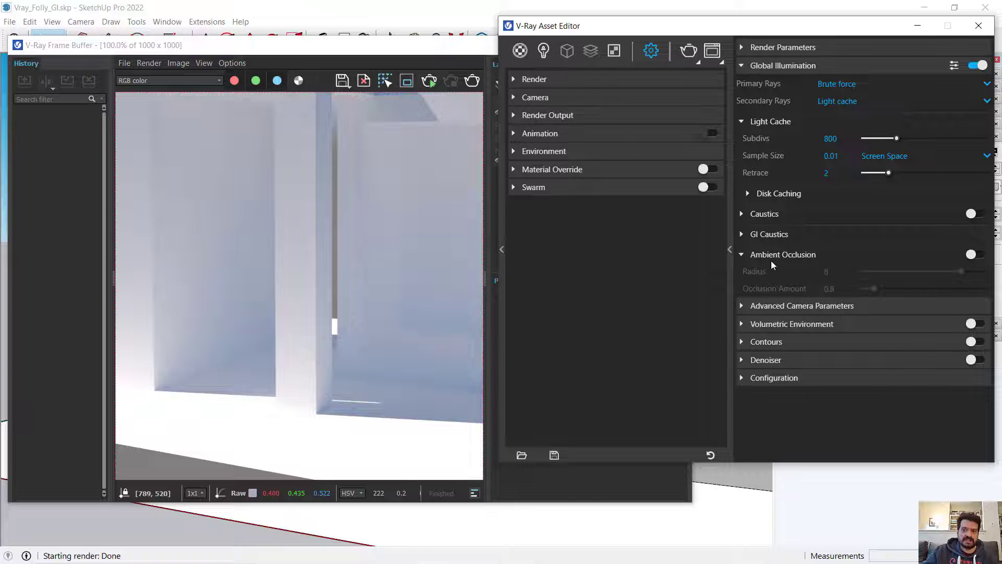
mouse_move(777, 275)
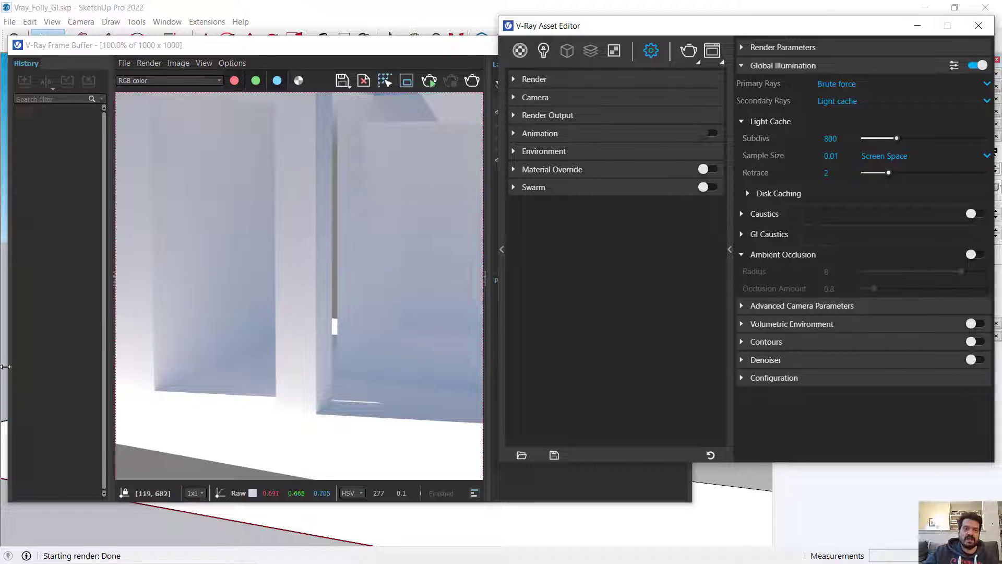
Step: Examine the wall corners, column edges and recess of the rendered folly up close for corner shading without Ambient Occlusion
click(236, 182)
scroll(269, 223, down, 3)
scroll(285, 282, up, 2)
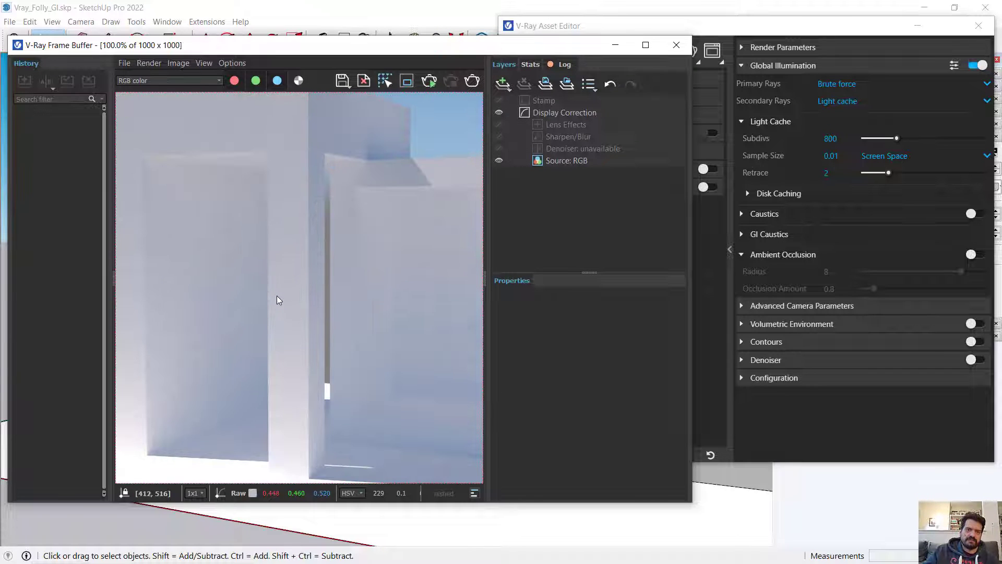
scroll(292, 284, up, 1)
scroll(298, 262, down, 3)
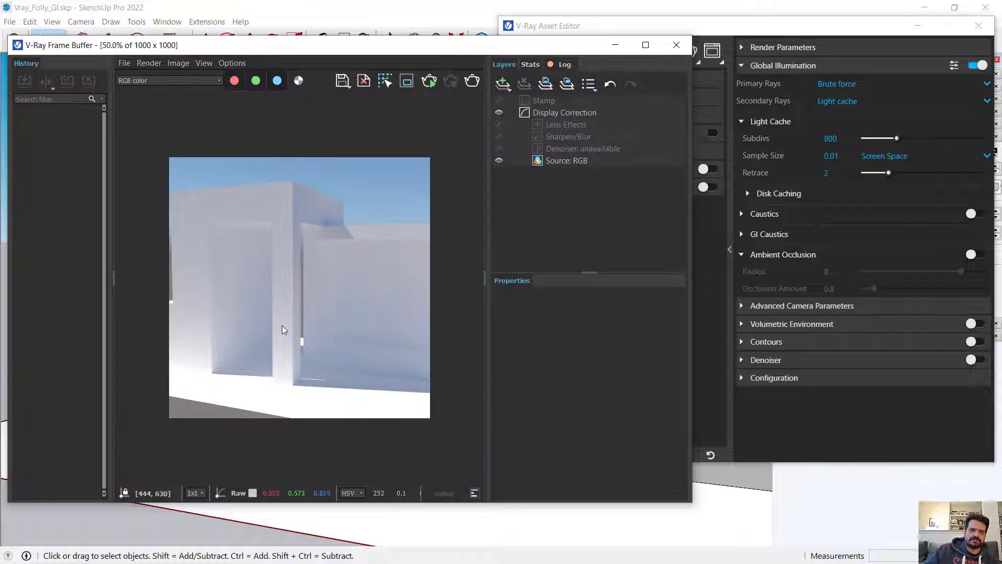
scroll(285, 329, up, 1)
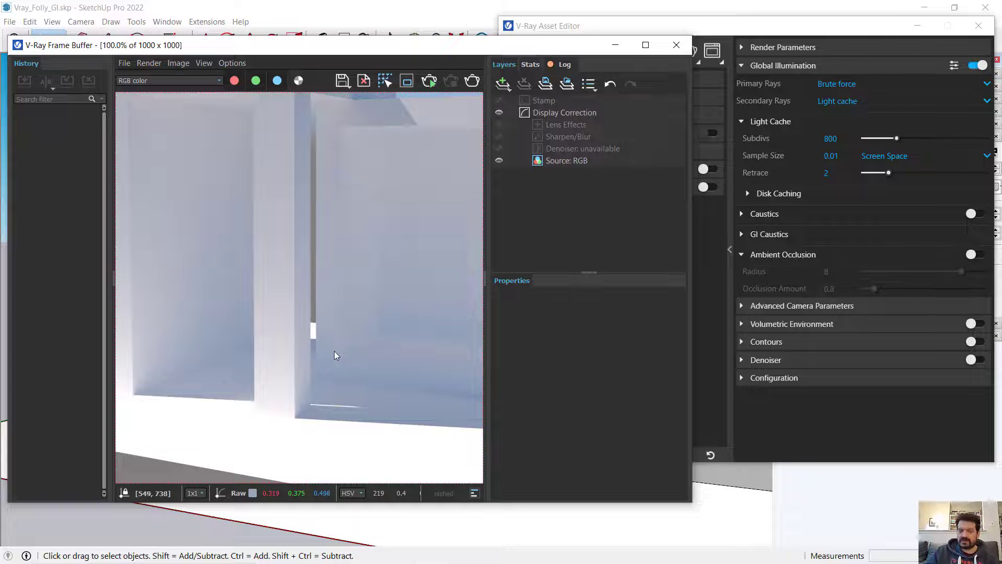
middle_drag(335, 351, 290, 359)
scroll(328, 348, up, 1)
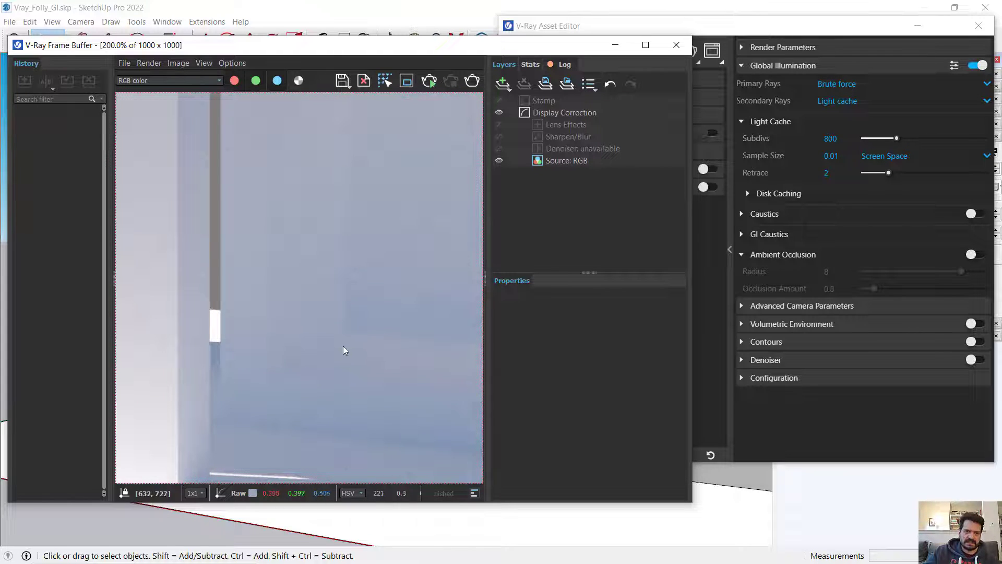
scroll(343, 349, down, 1)
middle_drag(358, 252, 283, 303)
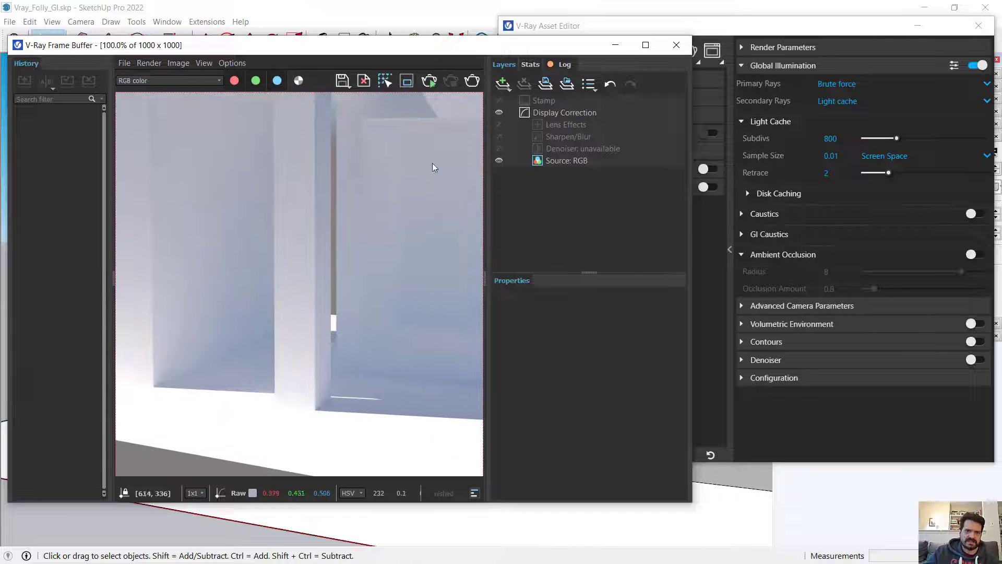
scroll(400, 138, up, 1)
middle_drag(375, 212, 366, 233)
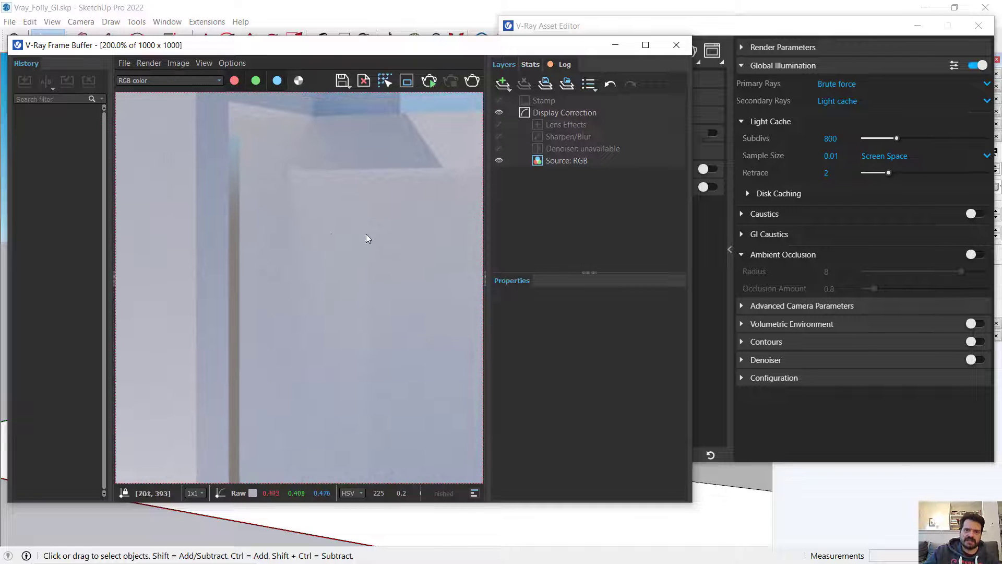
scroll(369, 226, down, 2)
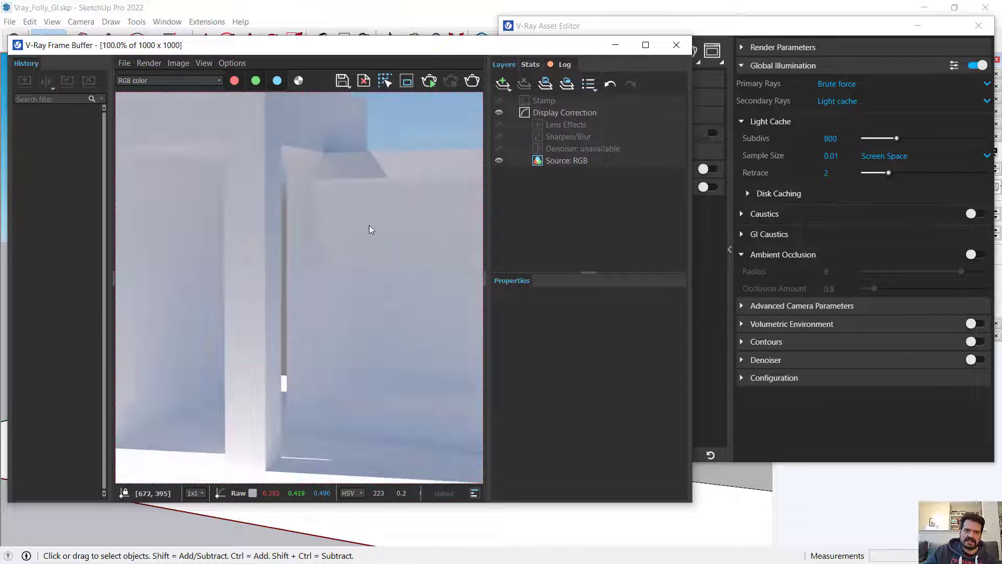
Step: Turn on Ambient Occlusion, render the view and inspect the shading along the wall and ceiling corners
click(976, 255)
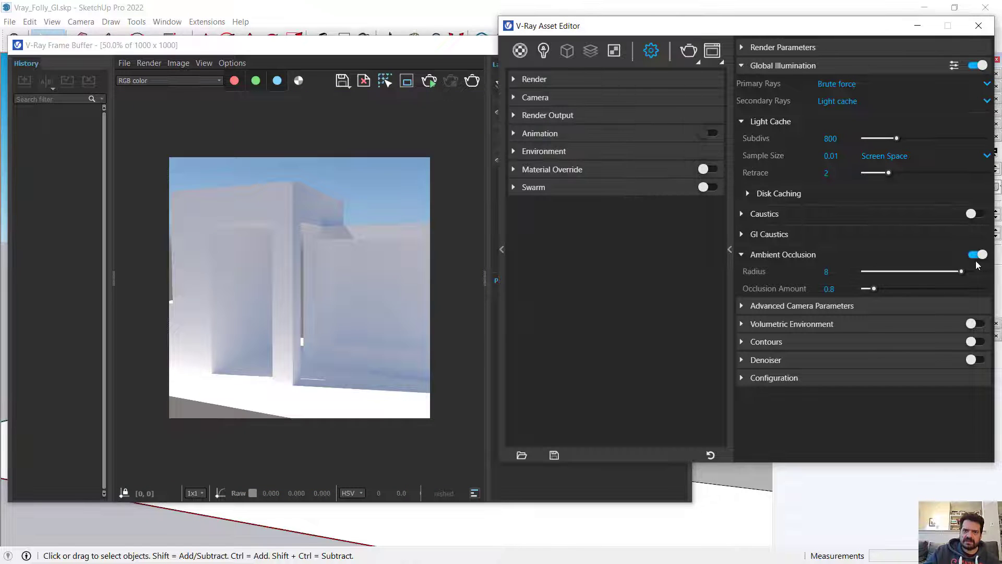
click(472, 87)
click(473, 82)
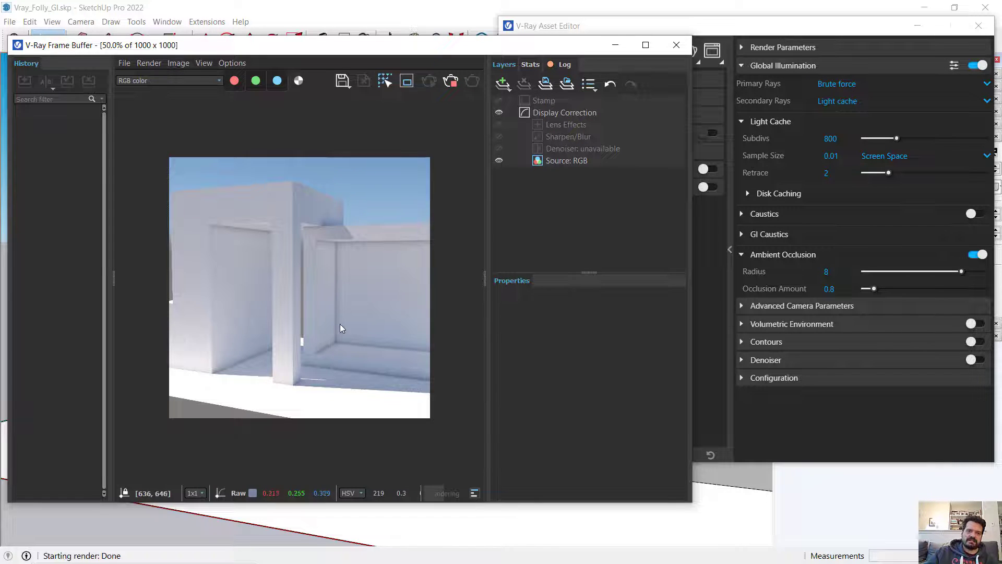
scroll(342, 244, up, 2)
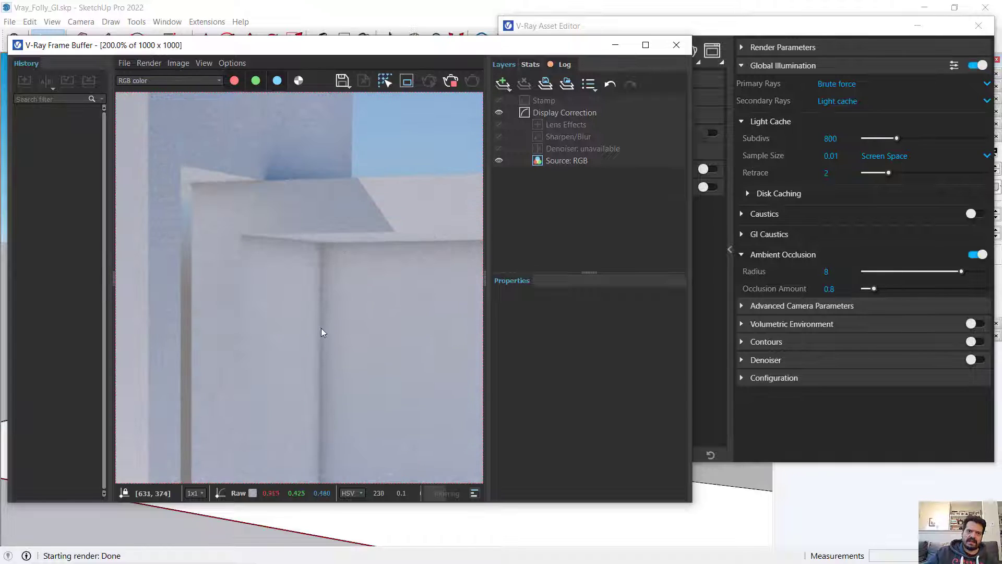
middle_drag(321, 361, 334, 245)
scroll(335, 248, up, 1)
scroll(335, 251, down, 1)
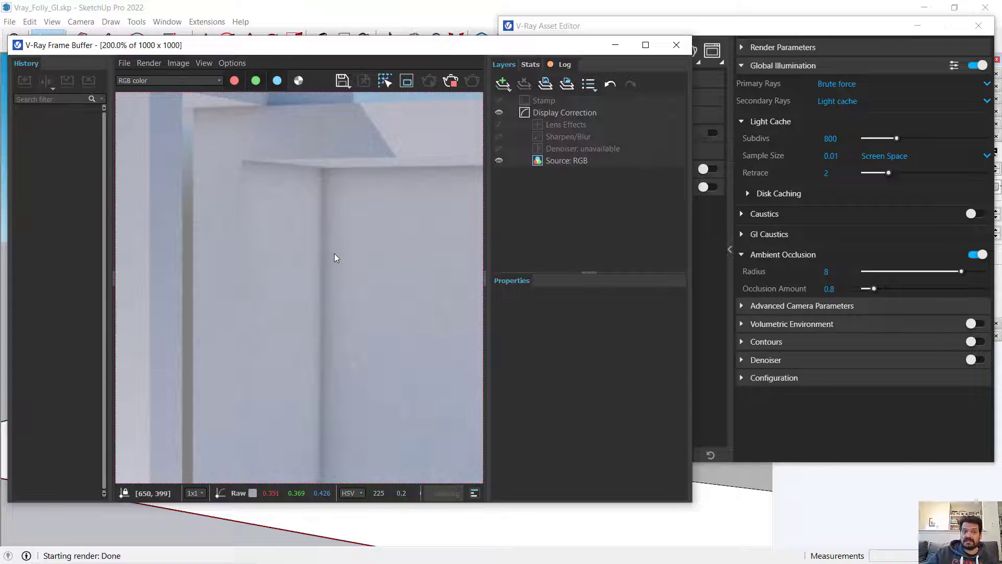
scroll(327, 318, down, 1)
middle_drag(327, 318, 380, 301)
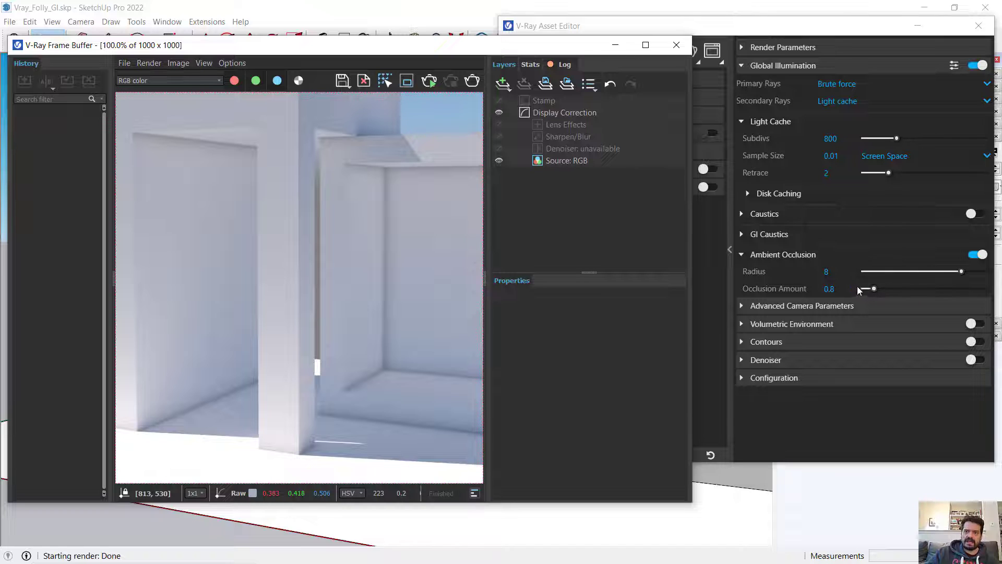
Step: Reduce the Ambient Occlusion's Occlusion Amount to 0.3 and render the view again
click(876, 289)
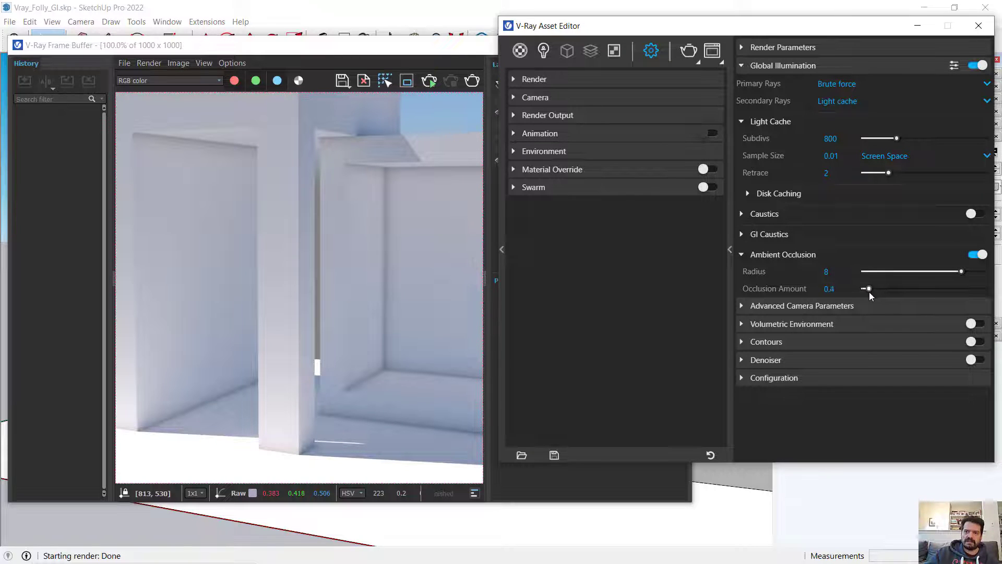
drag(869, 290, 867, 290)
click(698, 60)
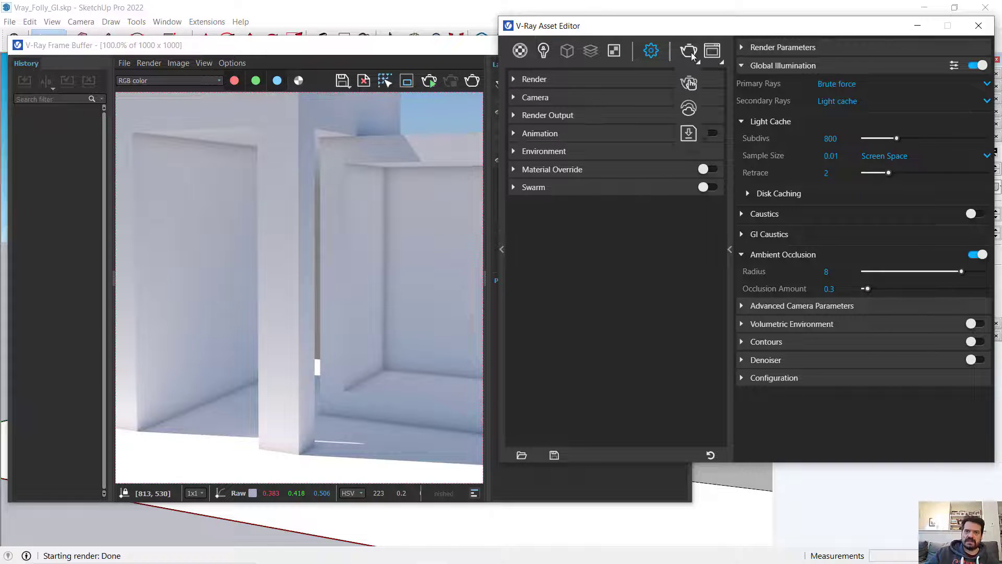
click(691, 52)
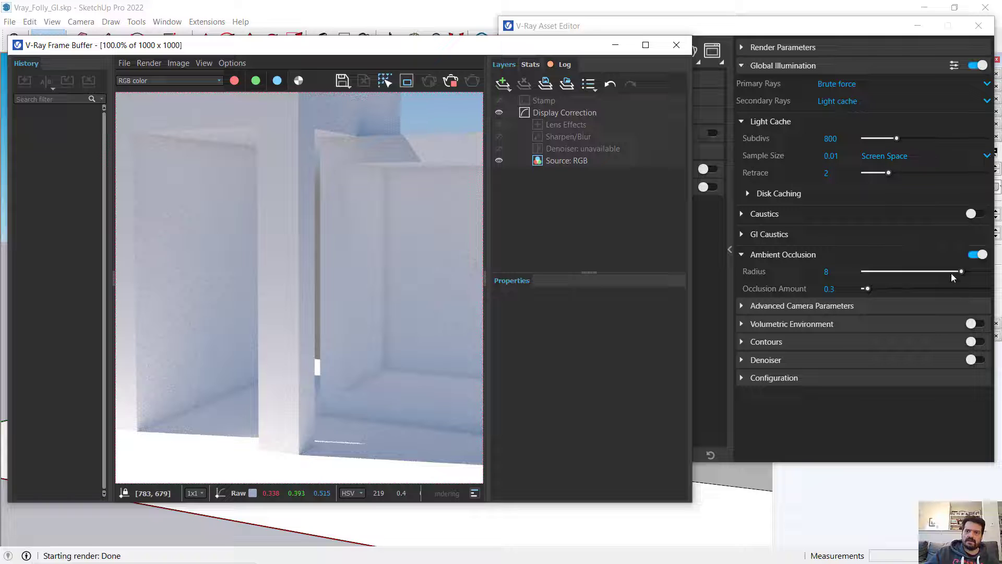
Step: Set the Ambient Occlusion Radius to 12, render the view again and show the whole image
drag(962, 271, 996, 278)
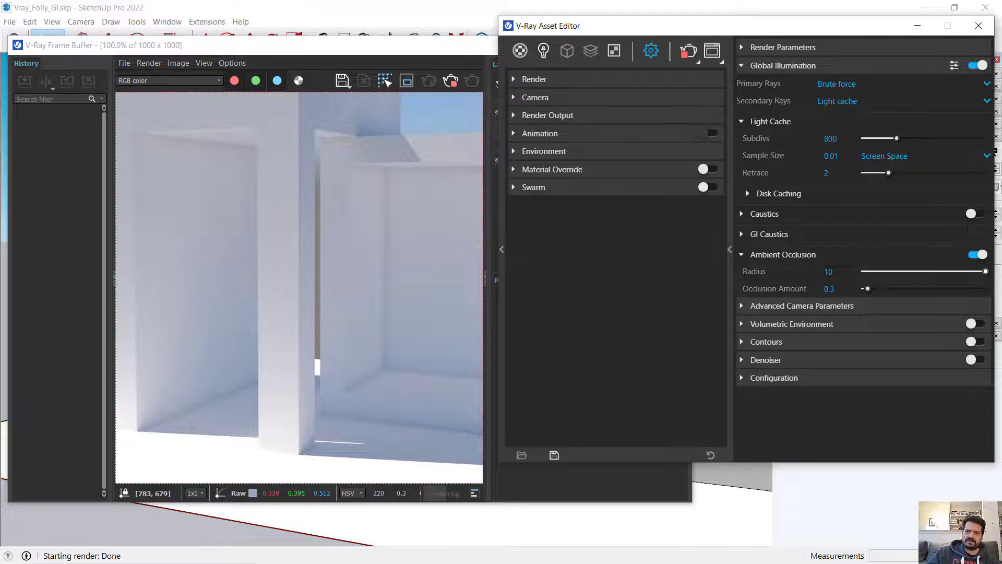
double_click(829, 272)
text(12)
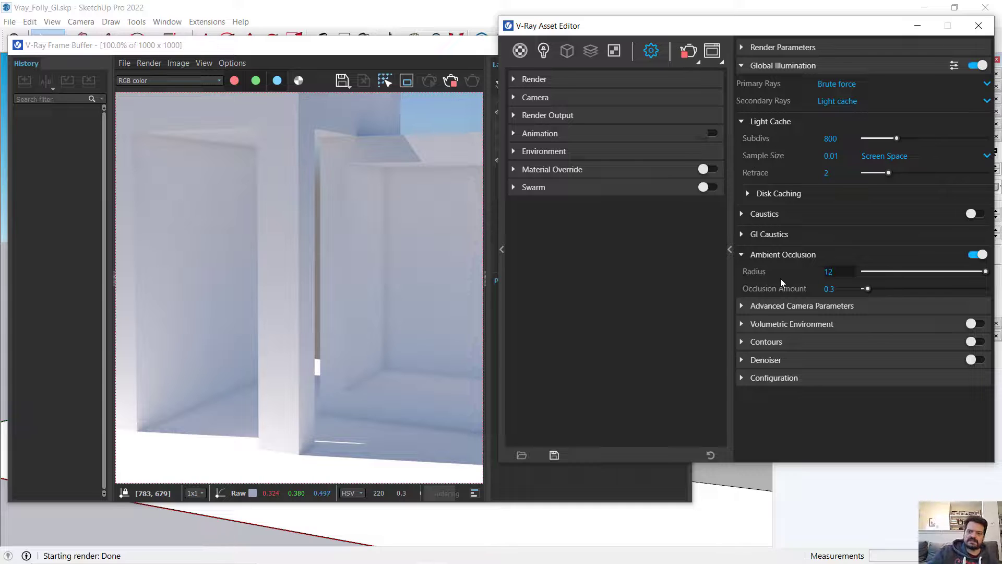
key(Return)
click(472, 82)
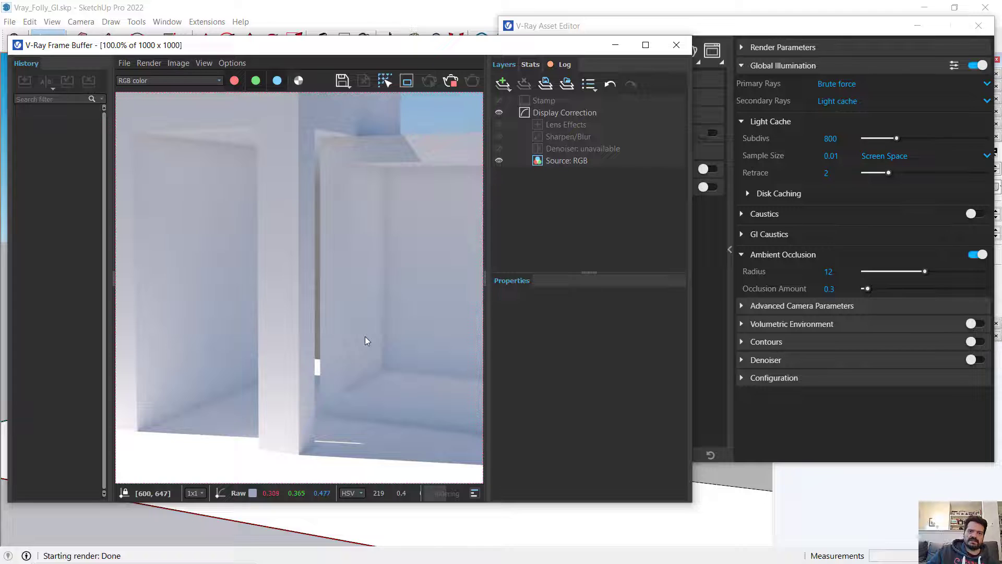
scroll(365, 336, down, 1)
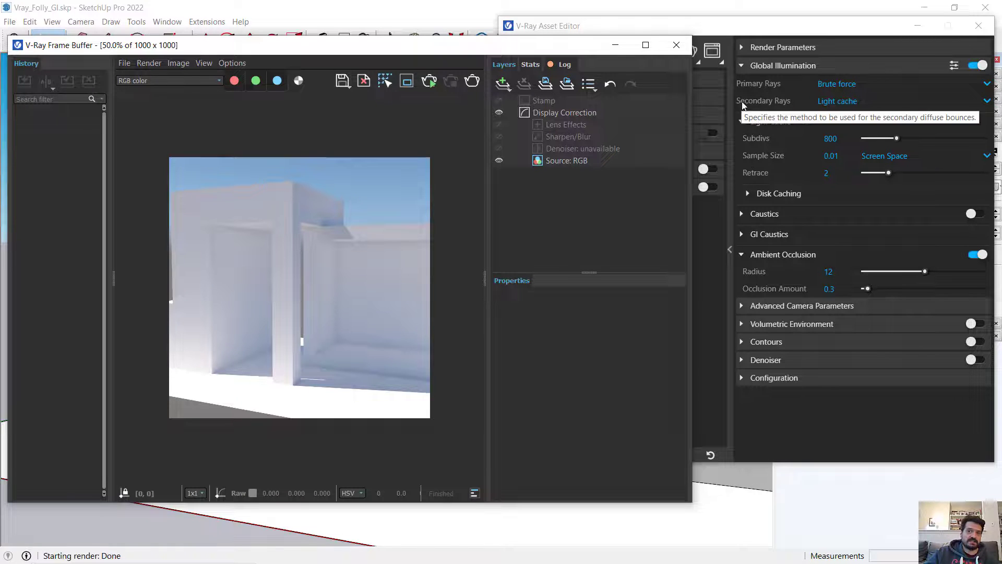
Step: Review the available Secondary Rays methods without changing the selection
click(863, 99)
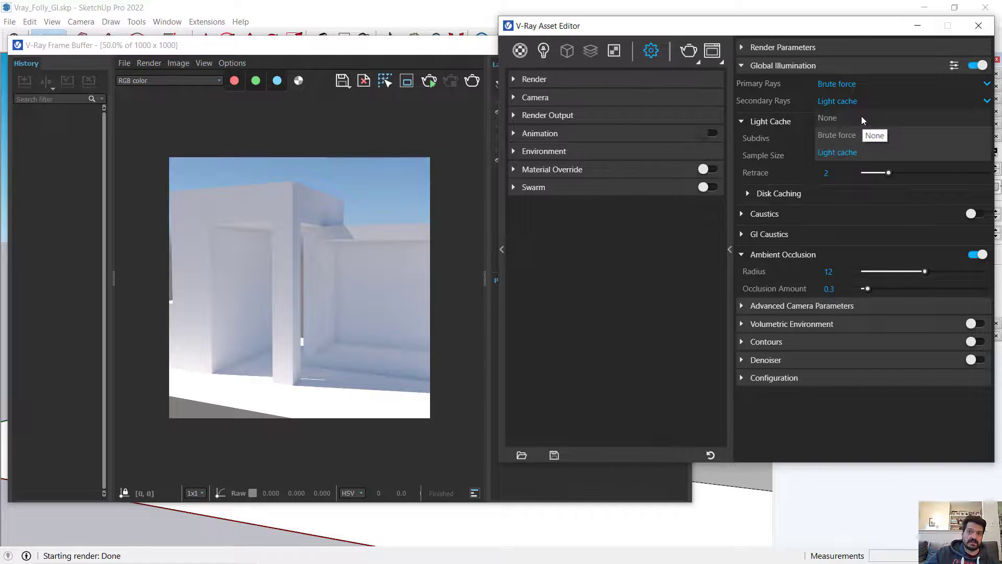
click(862, 48)
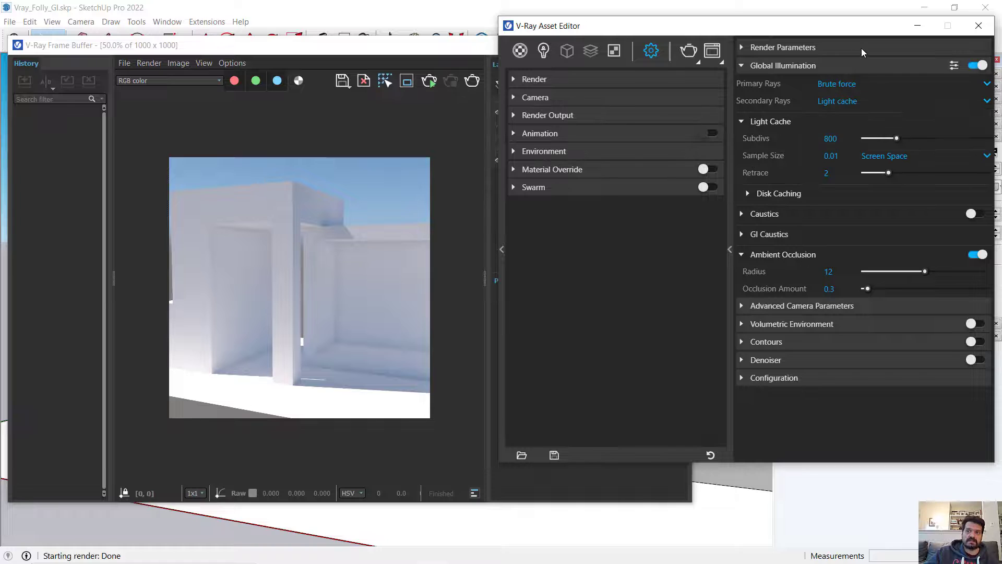
click(861, 48)
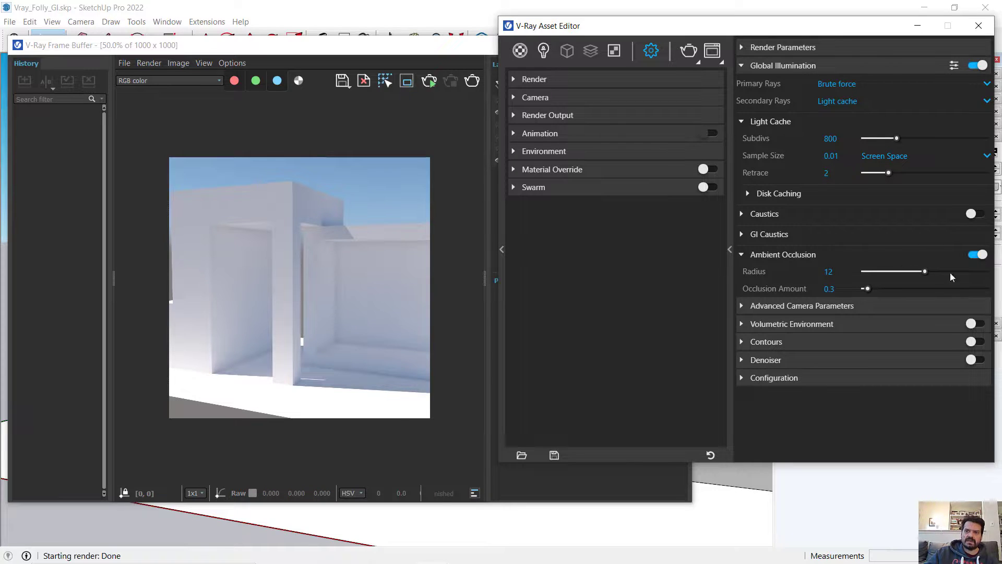
Step: Examine the corner and floor shading around the column and recess in the finished Ambient Occlusion render
scroll(269, 367, up, 4)
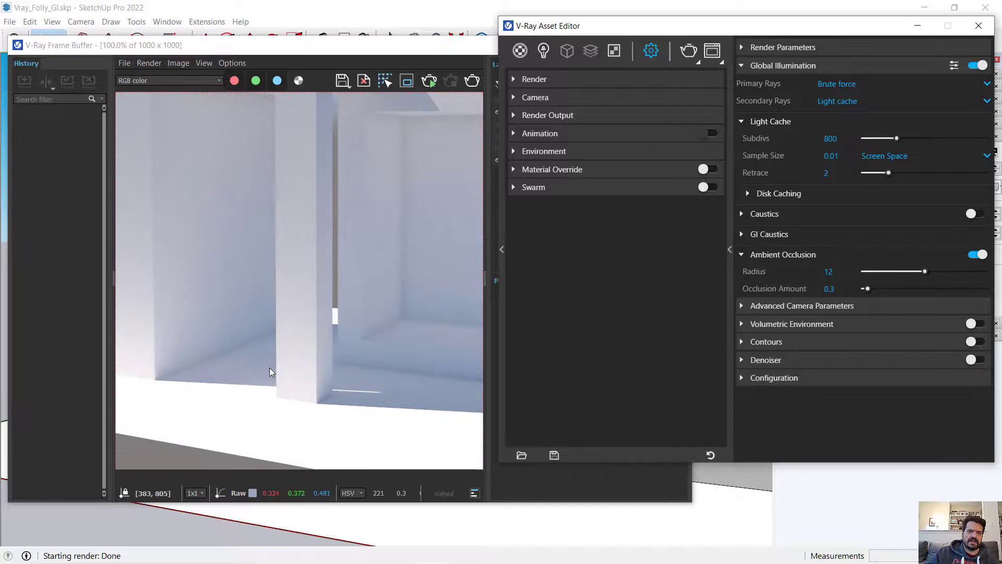
click(300, 345)
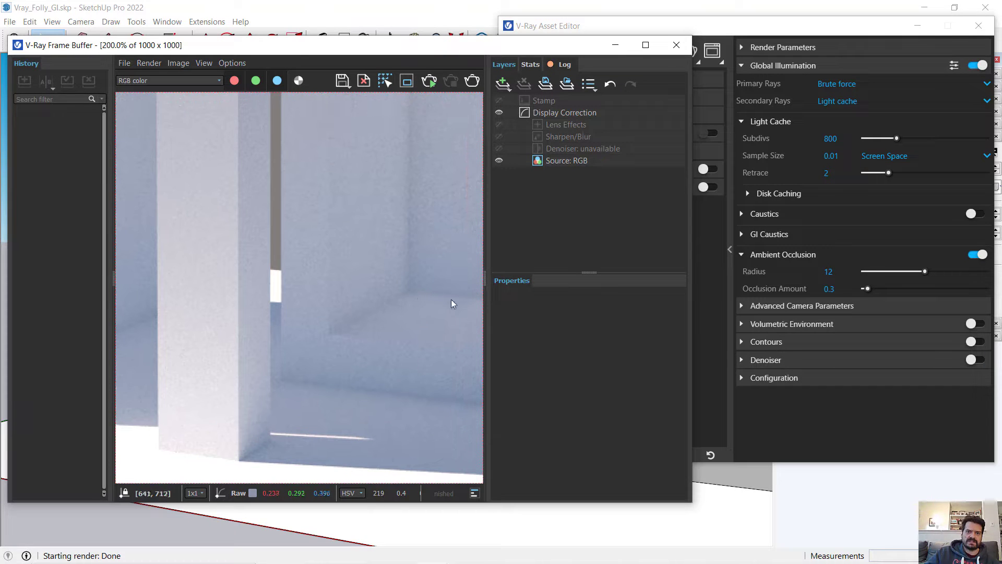
middle_drag(426, 174, 426, 215)
scroll(424, 215, down, 2)
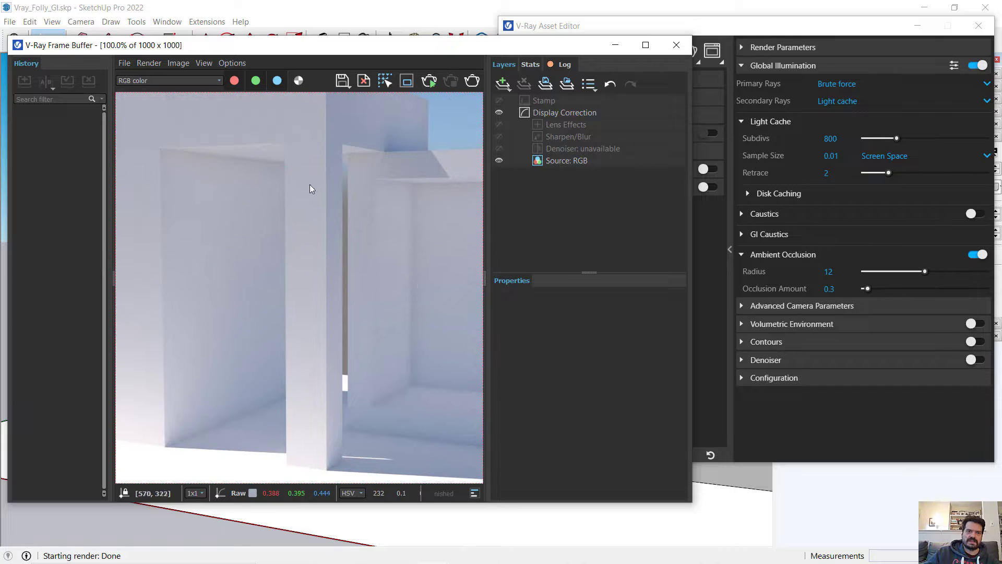
middle_drag(227, 385, 317, 384)
scroll(319, 393, down, 1)
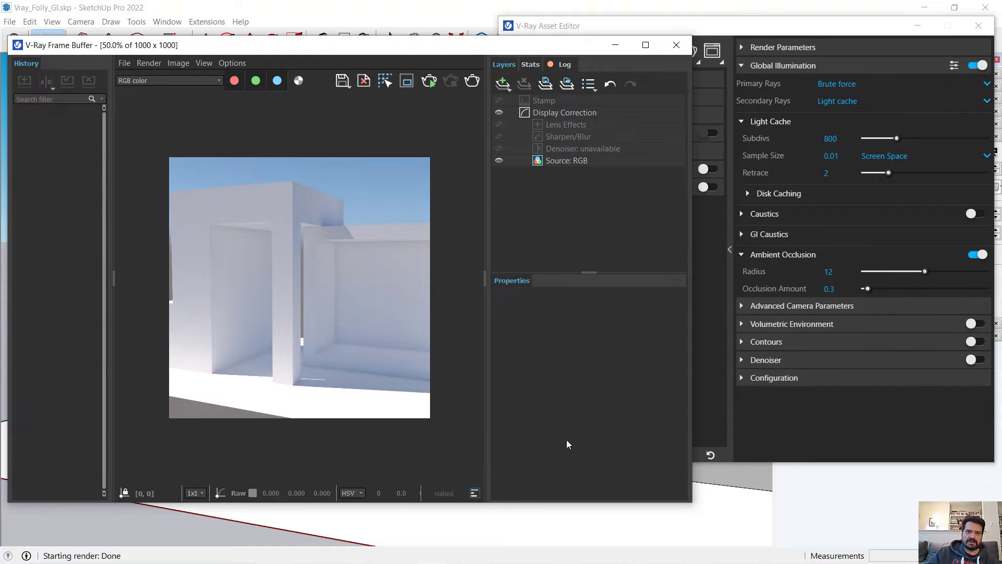
click(531, 551)
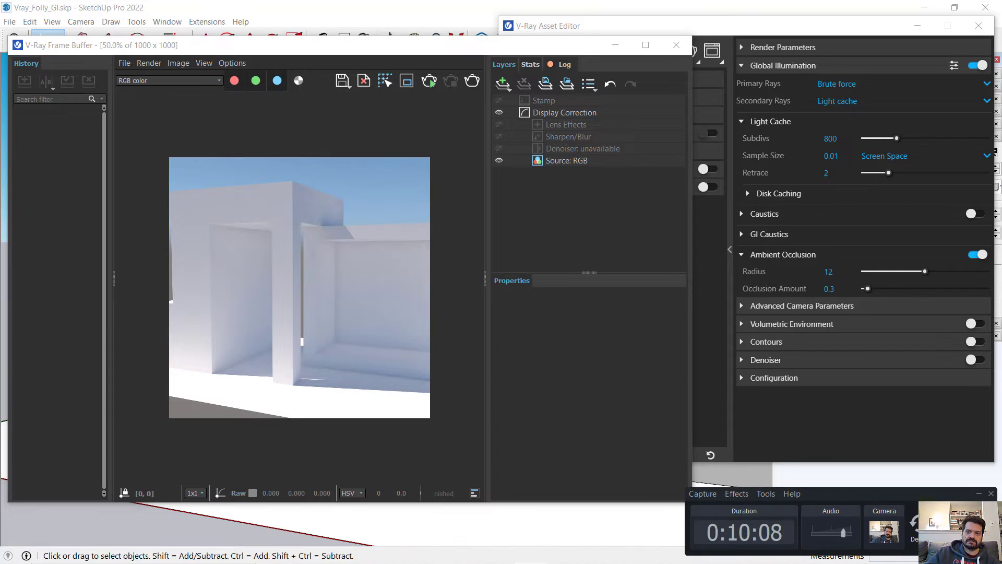